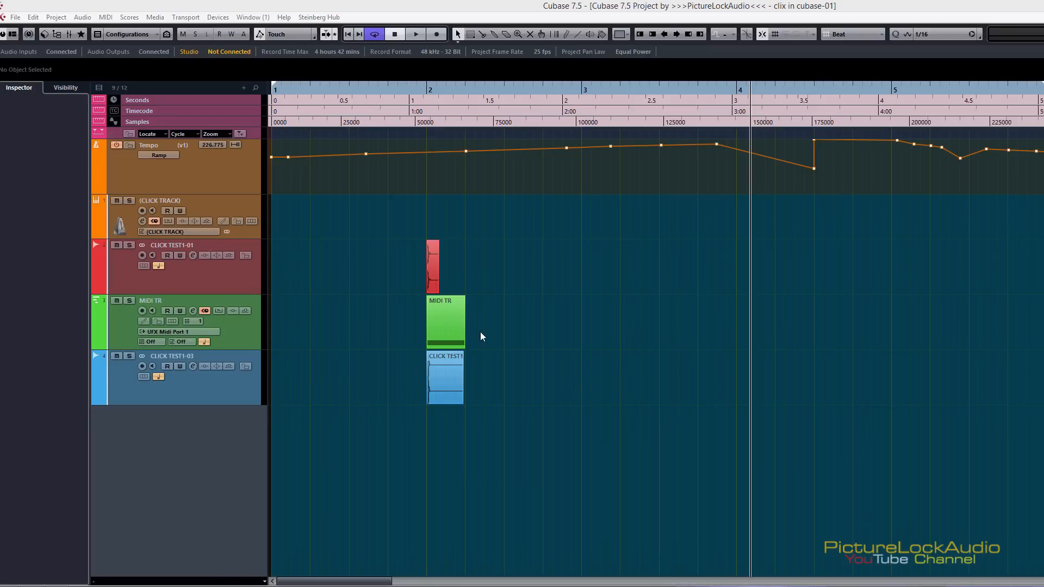
Move the MIDI TR part to the start of bar 1 and duplicate it into a continuous row up to 3.4.1.0
left_click_drag(440, 326, 386, 333)
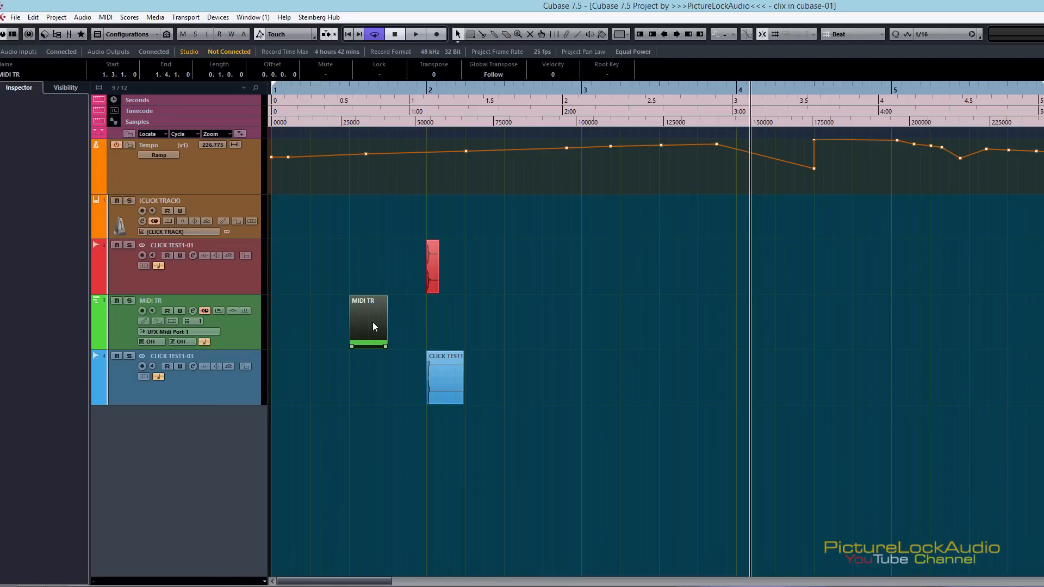
left_click_drag(372, 323, 304, 335)
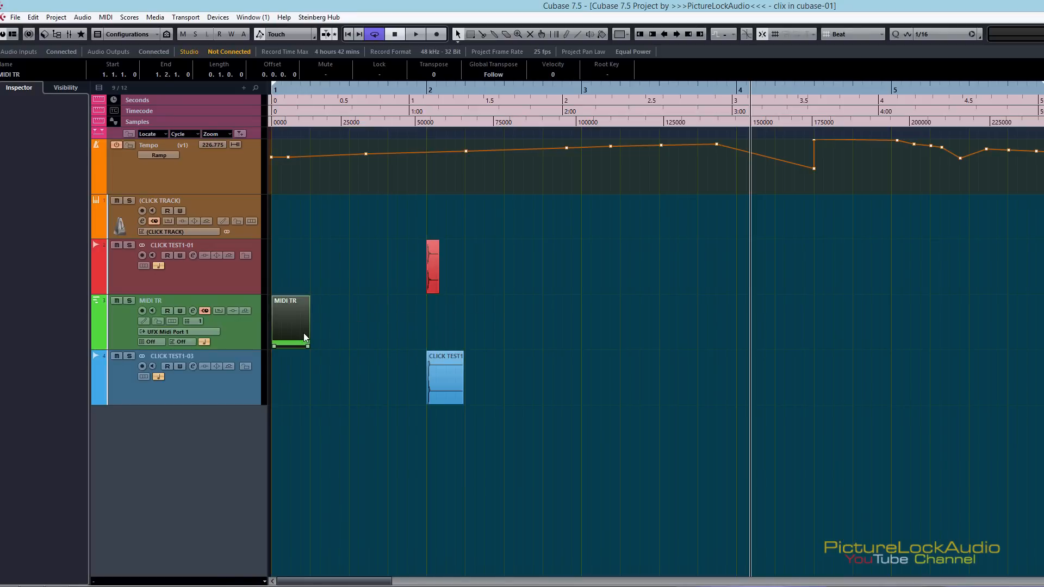
key("ctrl+d")
key("ctrl+d")
key("ctrl+d")
key("ctrl+d")
key("ctrl+d")
key("ctrl+d")
key("ctrl+d")
key("ctrl+d")
key("ctrl+d")
key("ctrl+d")
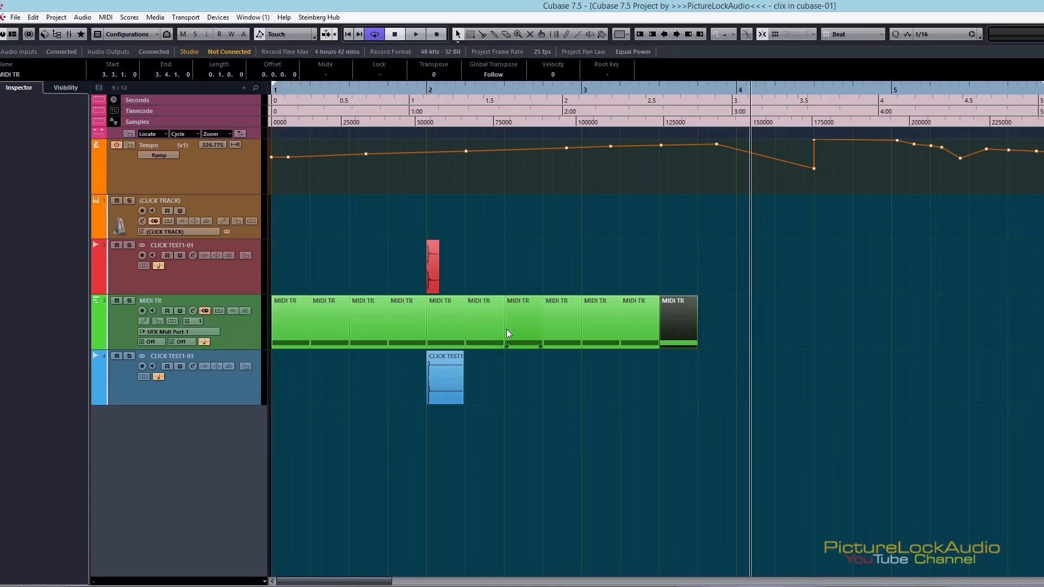
Regroup the duplicated MIDI TR parts, placing four of them from 3.3.1.0 and the remaining group from 5.2.1.0
left_click_drag(732, 325, 821, 323)
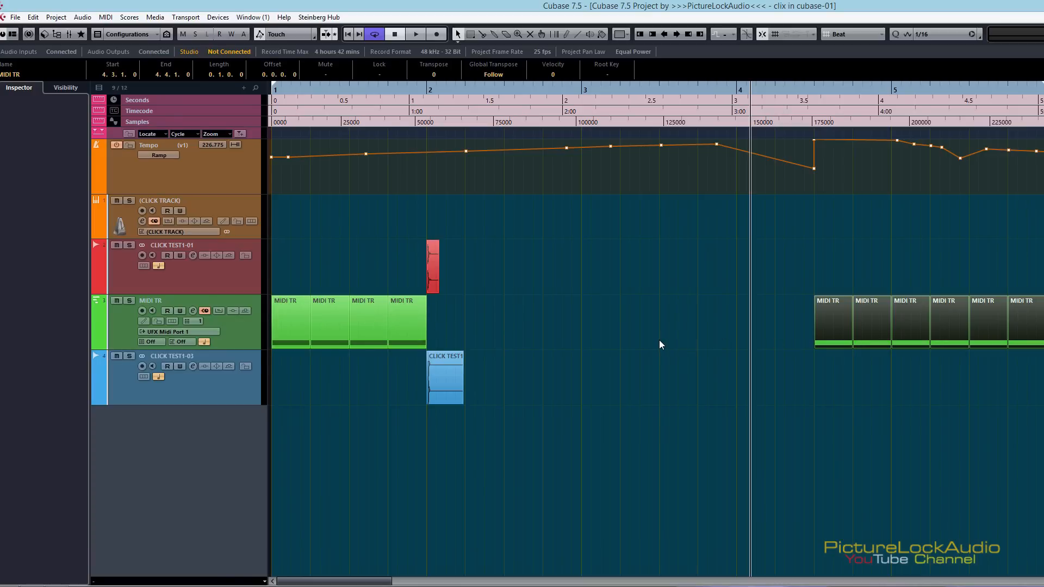
left_click_drag(791, 275, 786, 336)
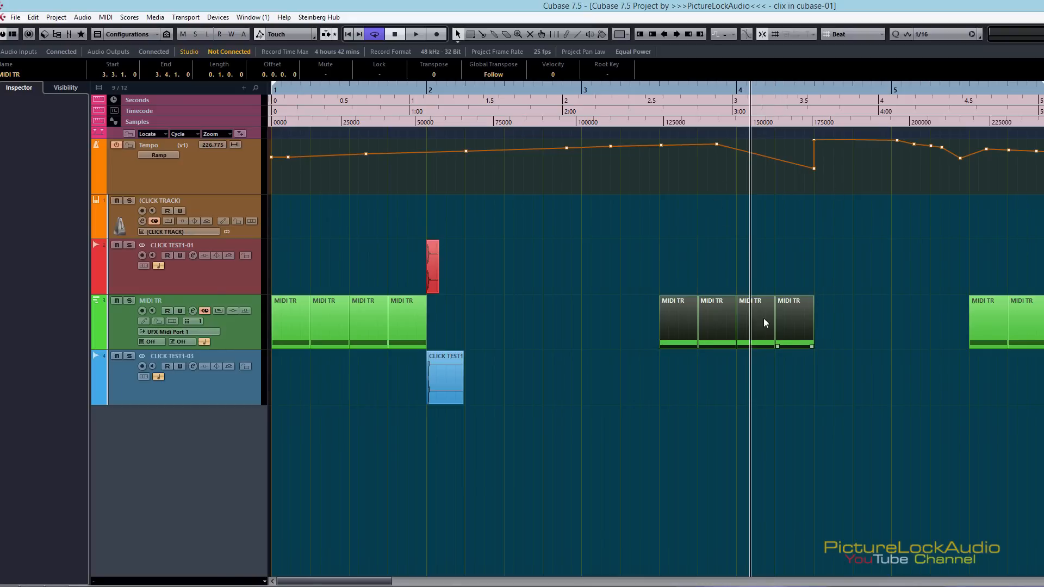
left_click_drag(997, 320, 942, 314)
left_click_drag(902, 246, 1043, 330)
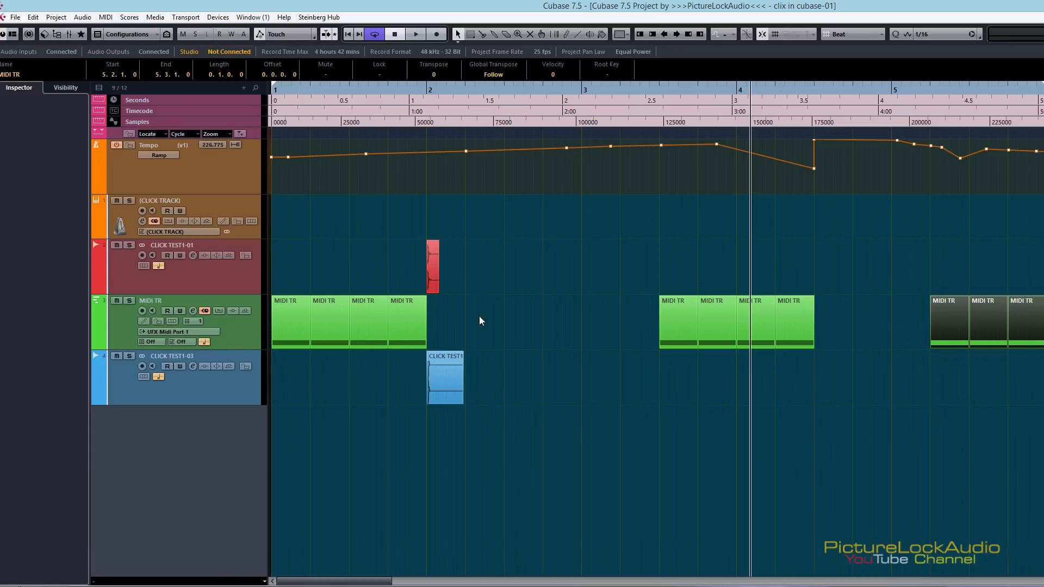
Switch solo on and off for the MIDI TR track, and delete all its parts from 3.3.1.0 onward
left_click(129, 300)
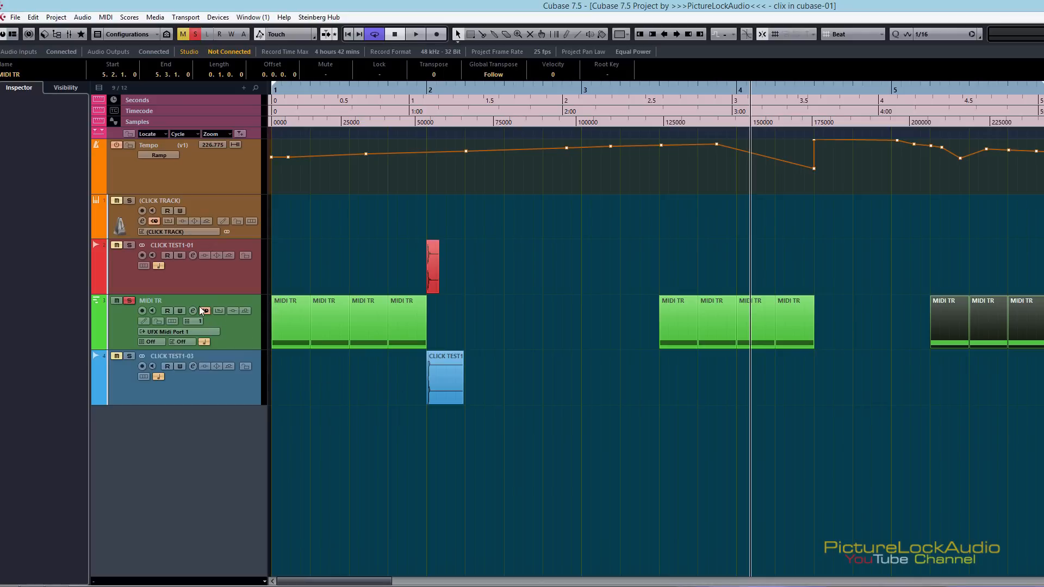
left_click(129, 300)
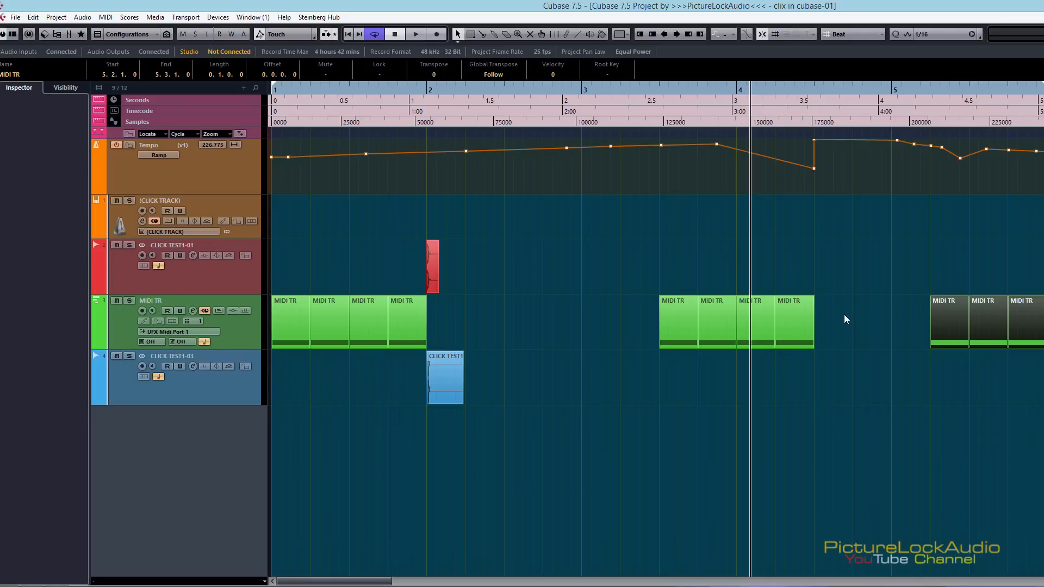
left_click(652, 333)
left_click_drag(623, 322, 1041, 305)
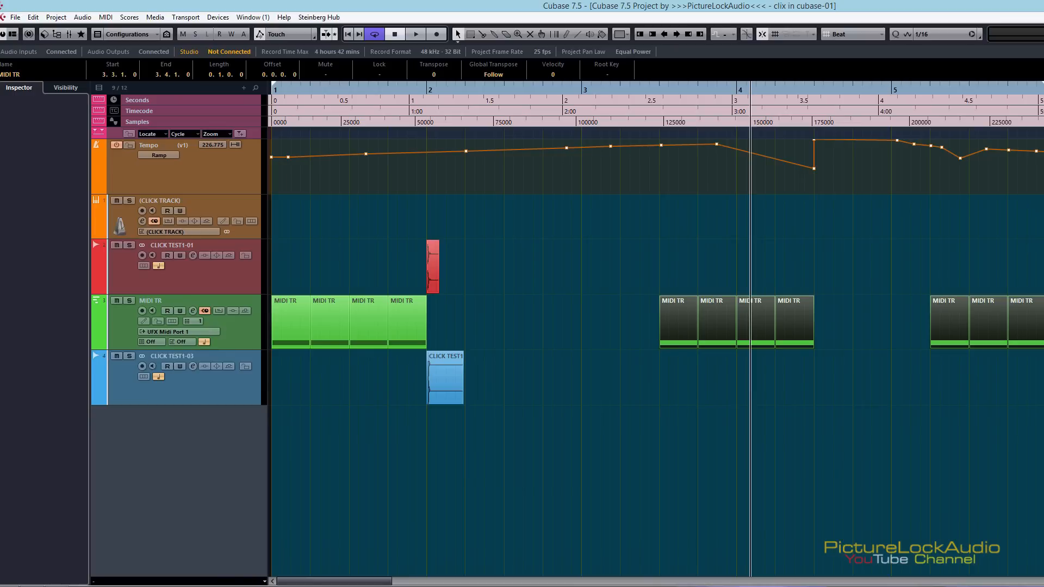
key("Delete")
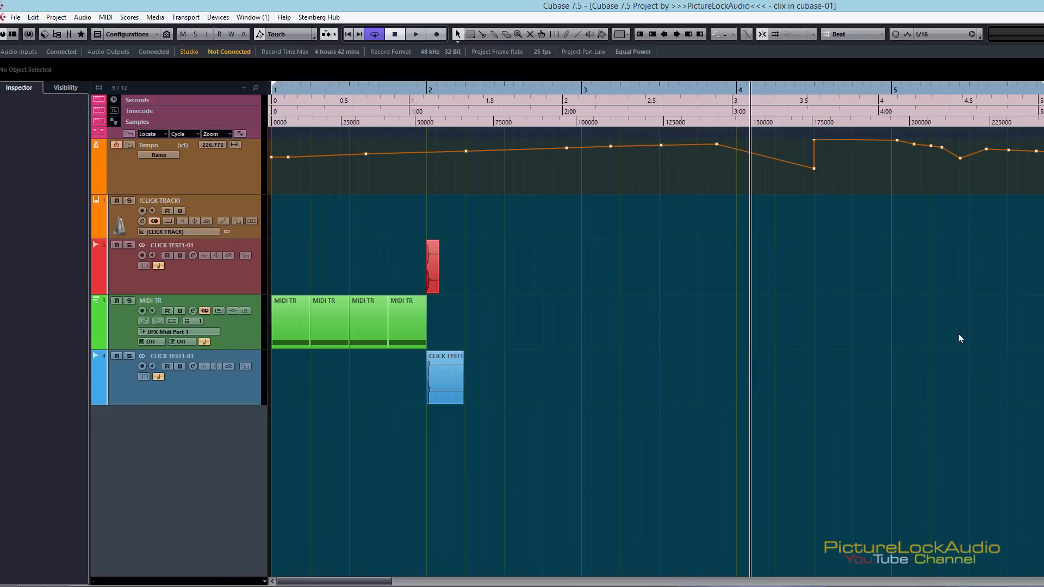
Keep a single MIDI TR part at 2.3.1.0, deleting its copies, and move the CLICK TEST1-01 audio event to 2.2.1.0
left_click_drag(489, 323, 298, 324)
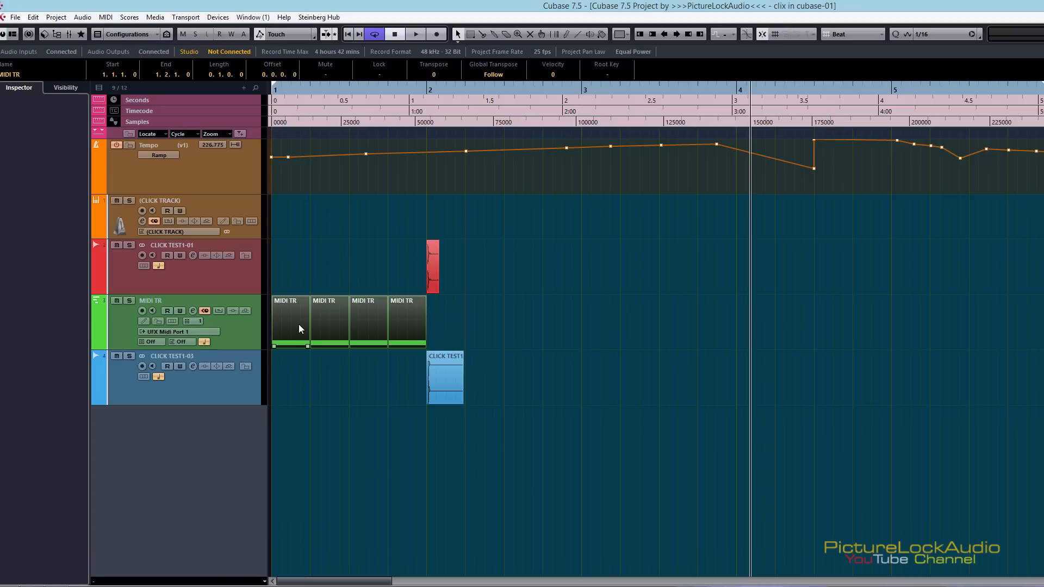
left_click_drag(460, 321, 536, 322)
key("Delete")
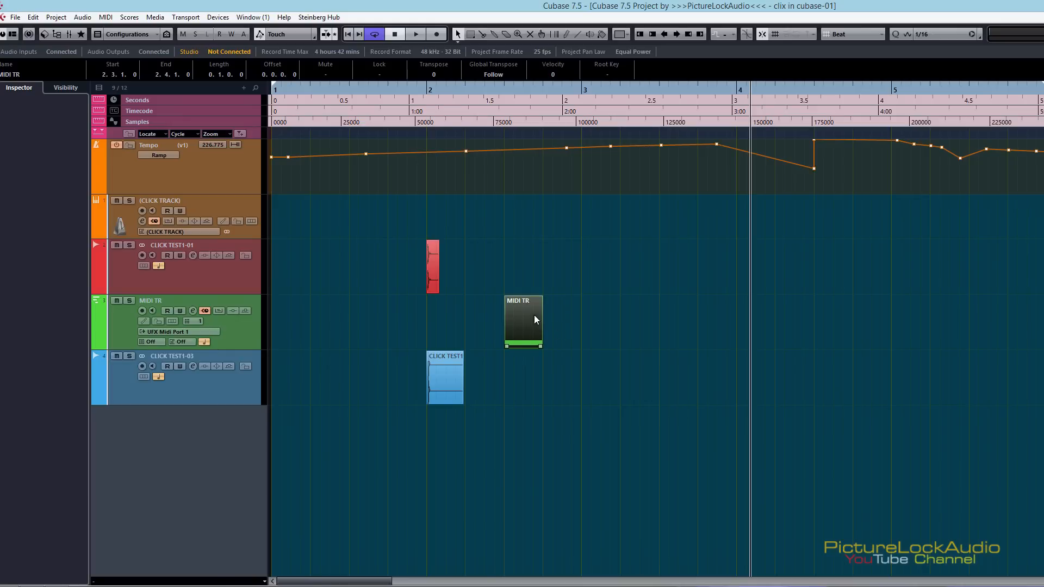
mouse_move(433, 270)
left_mouse_down()
mouse_move(525, 272)
mouse_move(447, 268)
left_mouse_up()
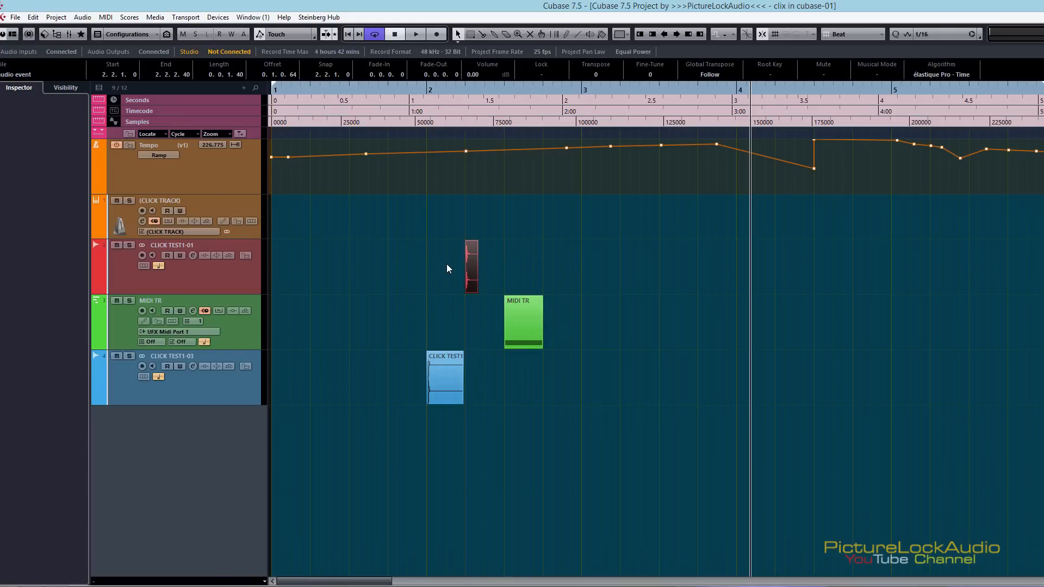
Examine the waveform of the CLICK TEST1-03 event close up at bar 2 and in the Sample Editor
left_click(472, 392)
left_click(453, 391)
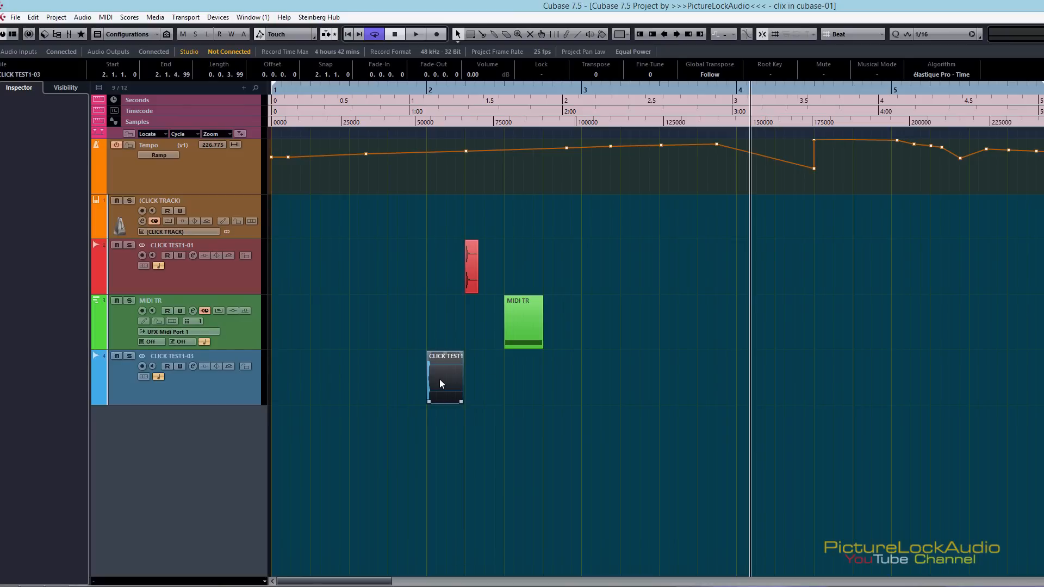
left_click_drag(425, 90, 445, 149)
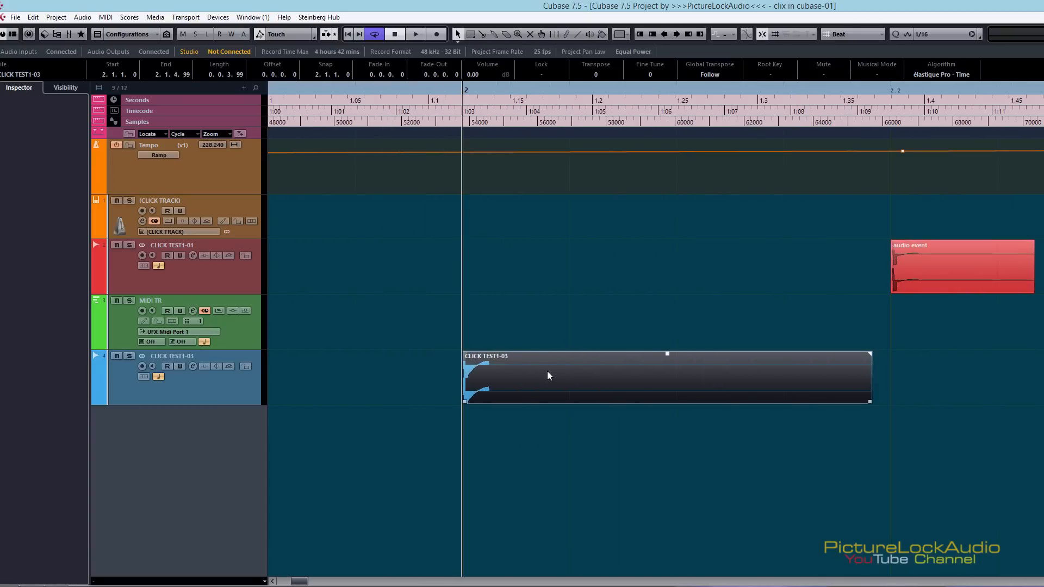
left_click_drag(482, 97, 480, 71)
double_click(480, 383)
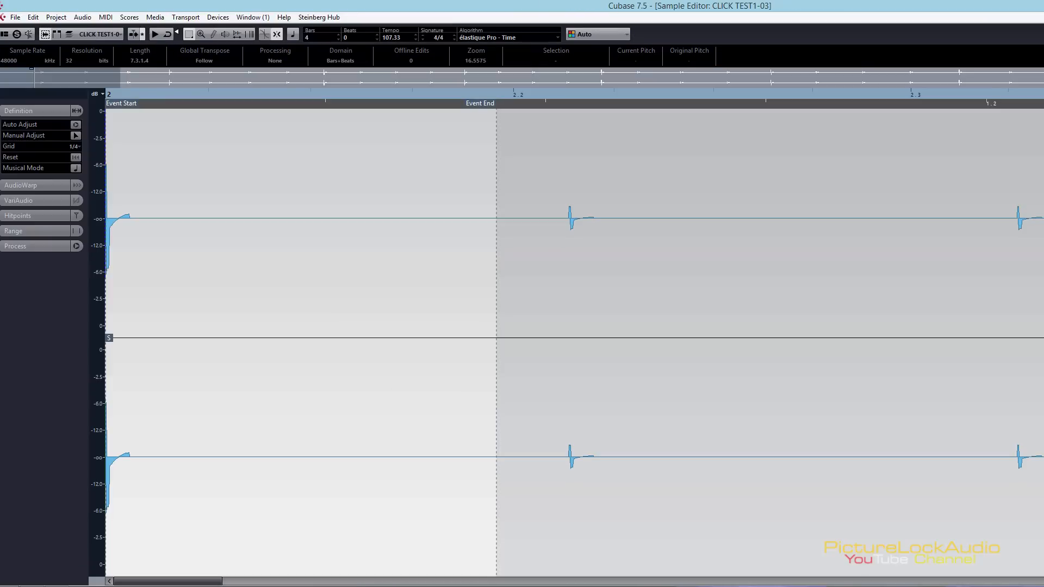
key("Return")
Duplicate the CLICK TEST1-03 event and spread the copies on its track to beats 1.2, 2.1 and 2.3
left_click_drag(481, 382, 429, 387)
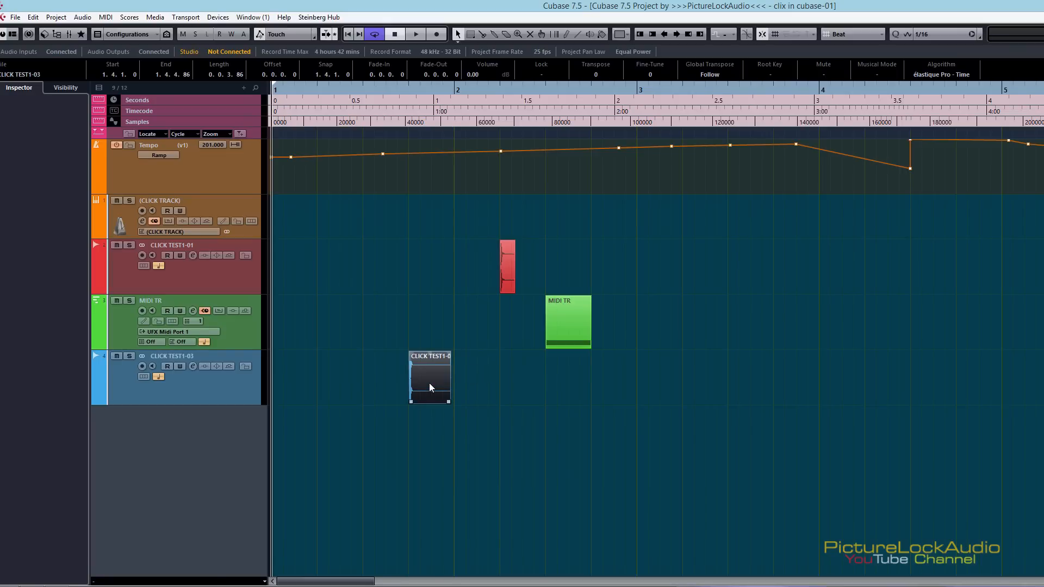
key("ctrl+d")
key("ctrl+d")
left_click_drag(510, 380, 572, 377)
left_click_drag(465, 377, 512, 377)
left_click_drag(408, 372, 318, 371)
left_click_drag(494, 384, 407, 386)
left_click_drag(526, 378, 471, 383)
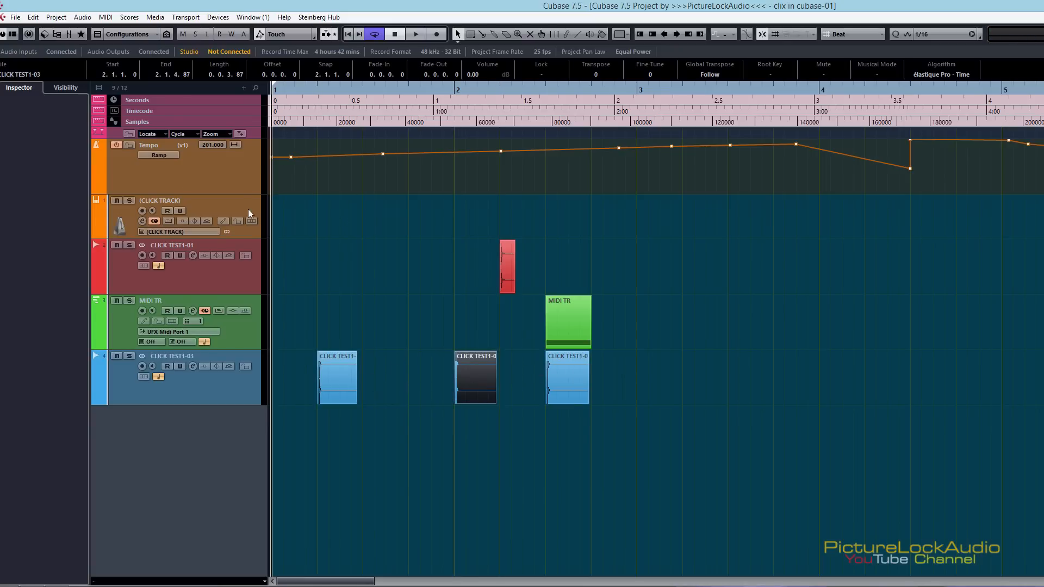
Switch the Tempo track to version v2 and v3 to compare how the events respond, and return to v1
left_click(189, 145)
left_click(185, 146)
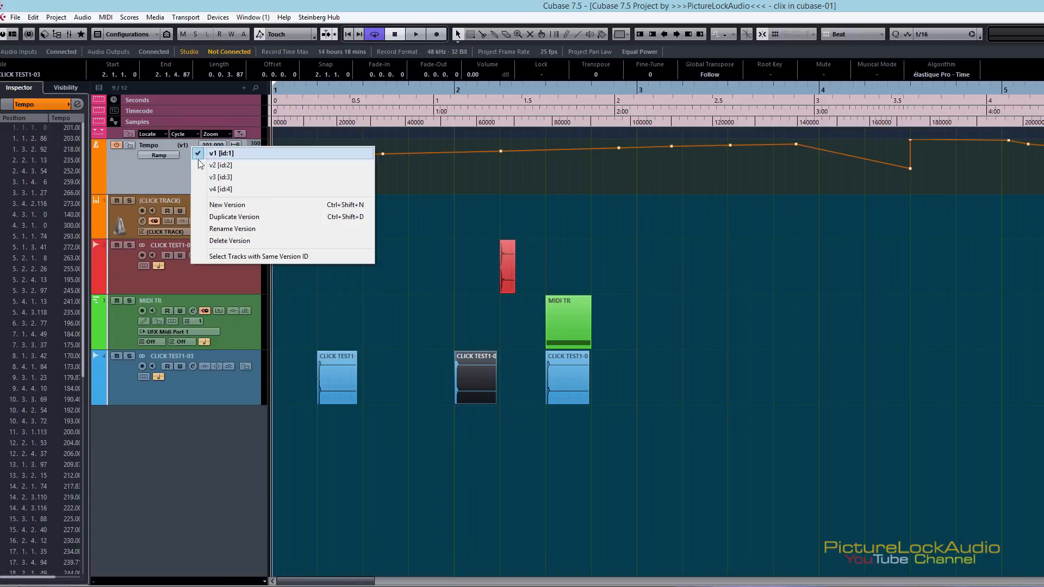
left_click(200, 161)
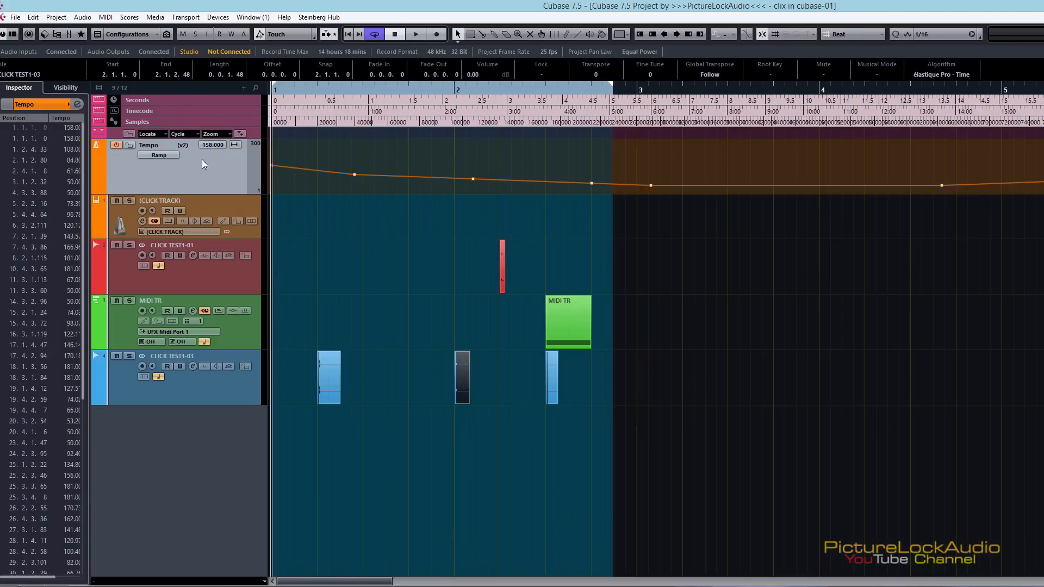
left_click(191, 144)
left_click(209, 179)
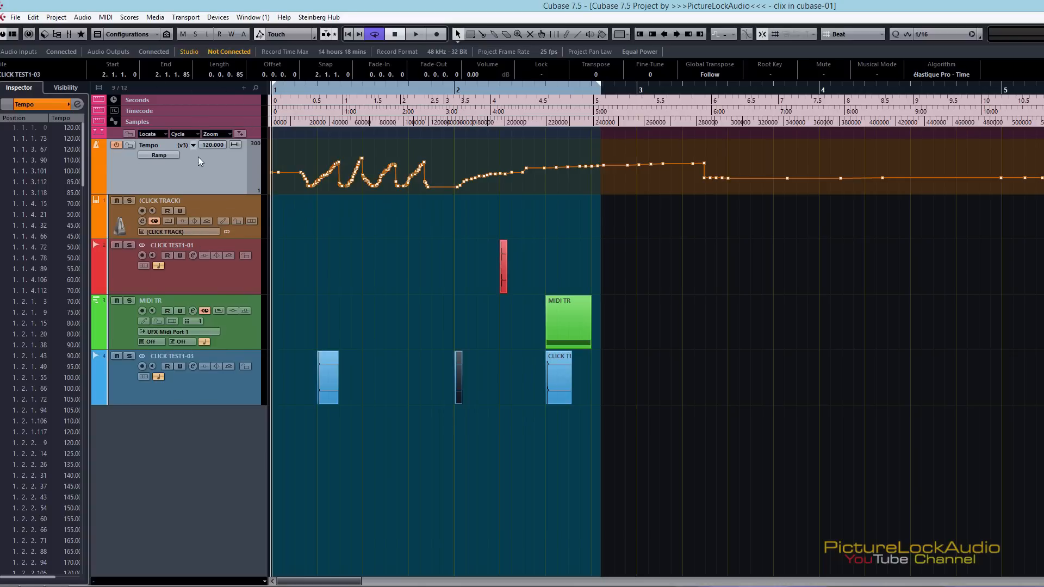
left_click(190, 145)
left_click(219, 156)
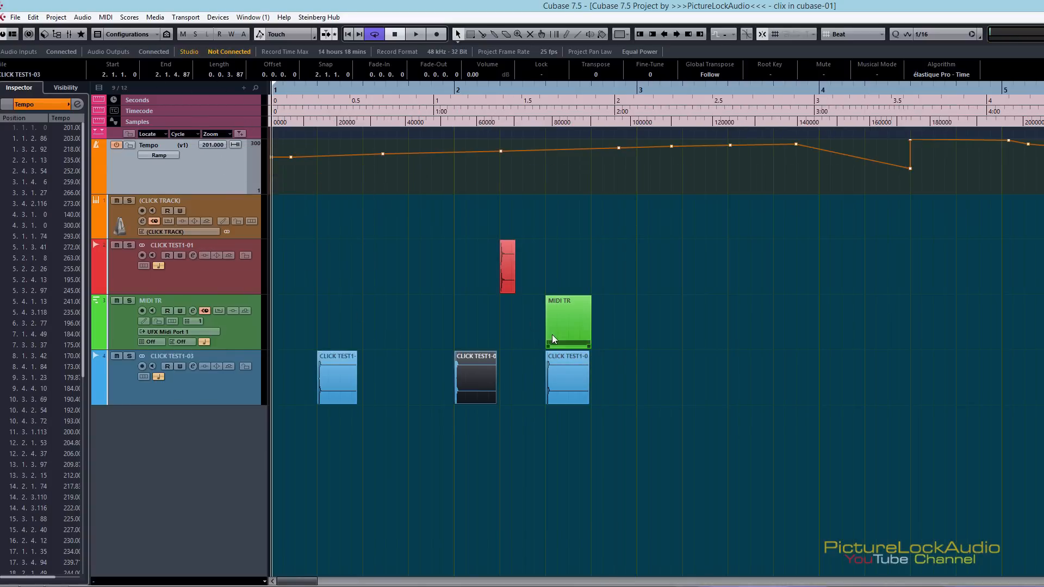
Align the MIDI TR part and one CLICK TEST1-03 event at 2.2.1.0, deleting the other CLICK TEST1-03 copies
left_click_drag(566, 337, 521, 336)
left_click_drag(580, 390, 535, 386)
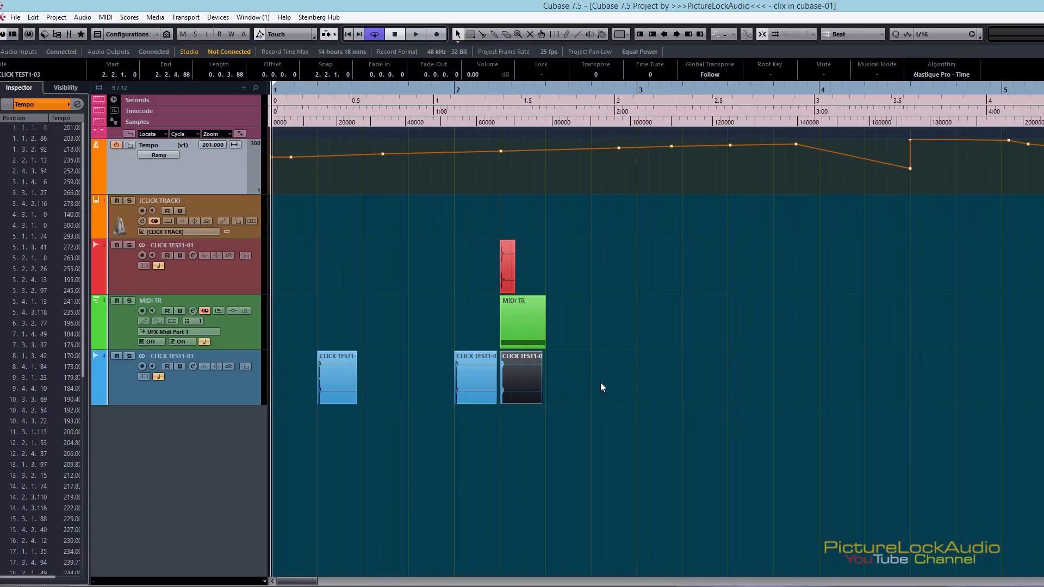
left_click_drag(608, 384, 467, 388)
key("Delete")
left_click_drag(347, 375, 519, 381)
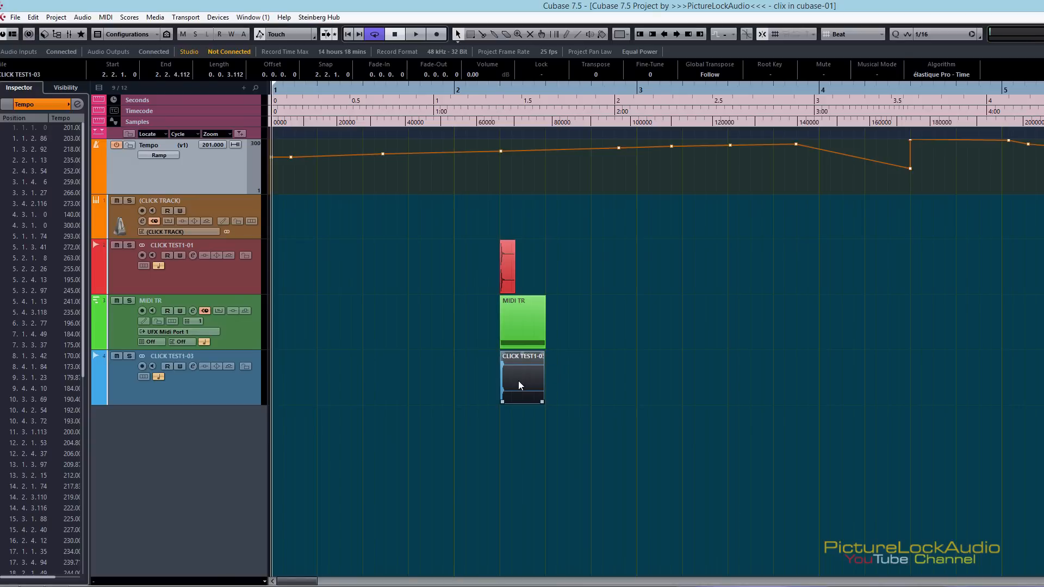
Switch to Nitro Reader, examine the virtual instruments and MIDI plug-ins in the Cubase comparison chart, and close it to return to Cubase
key("alt+Tab")
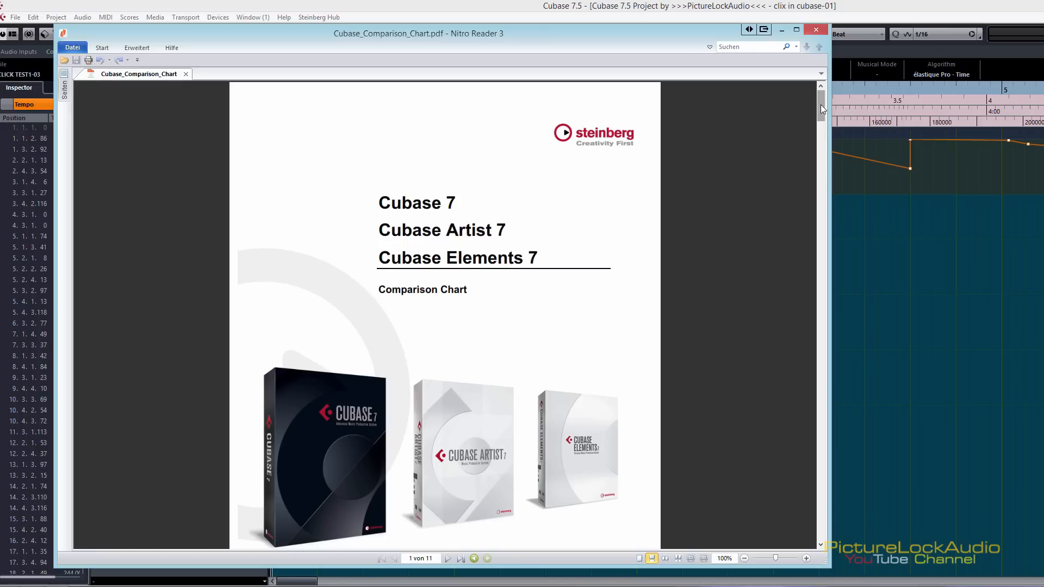
left_click_drag(822, 102, 824, 397)
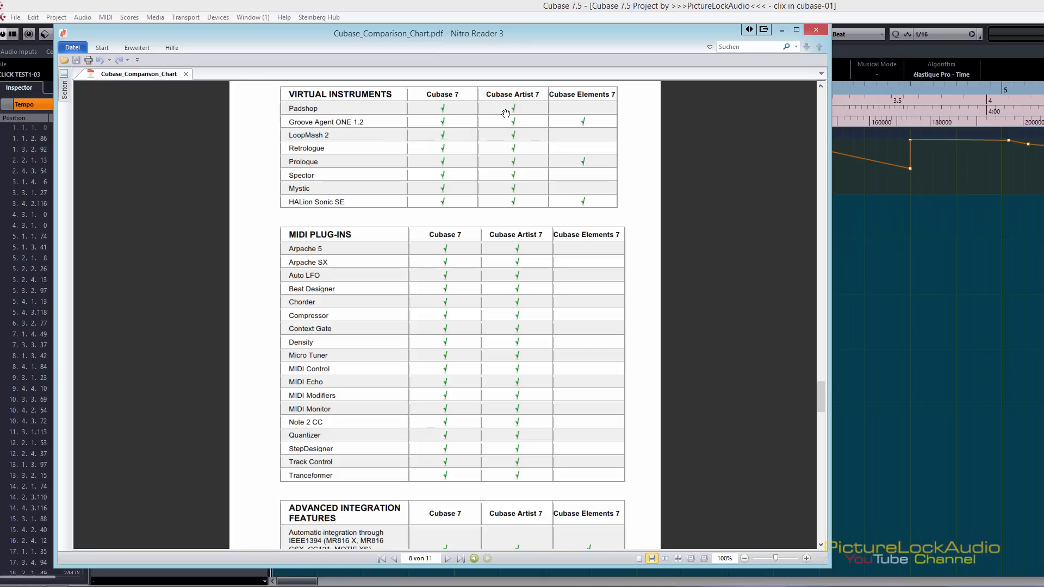
left_click(815, 30)
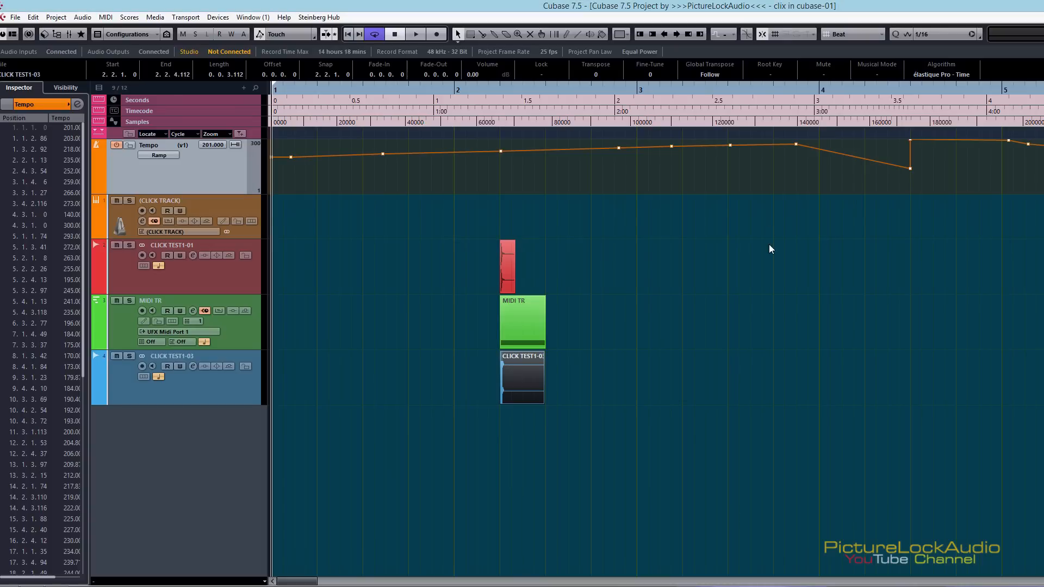
left_click(733, 362)
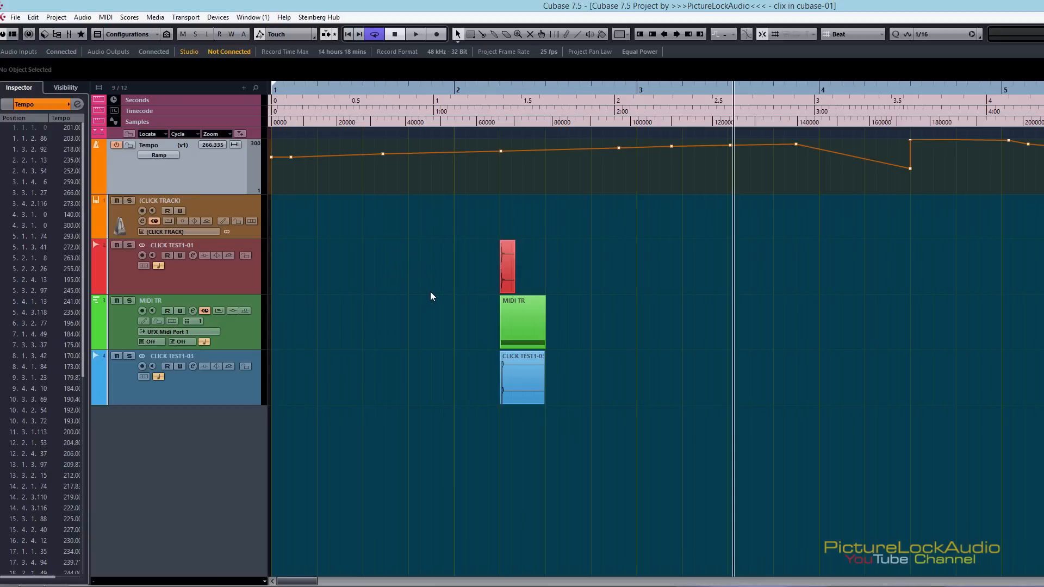
Switch to the CLICK FILES folder window, examine the click track presets and UREI CLICK.aiff, and close the window
key("alt+Tab")
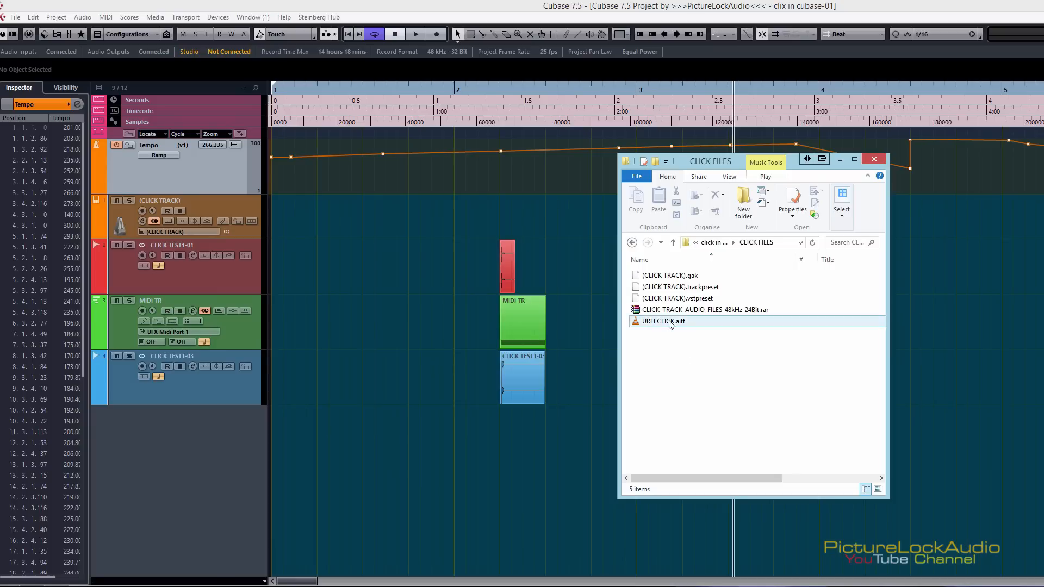
mouse_move(686, 326)
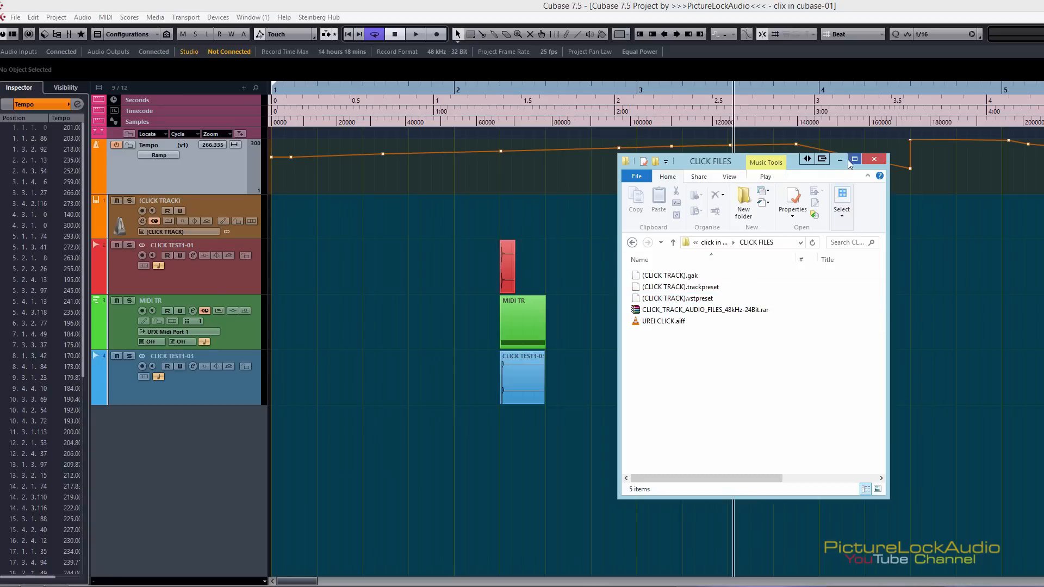
left_click(874, 159)
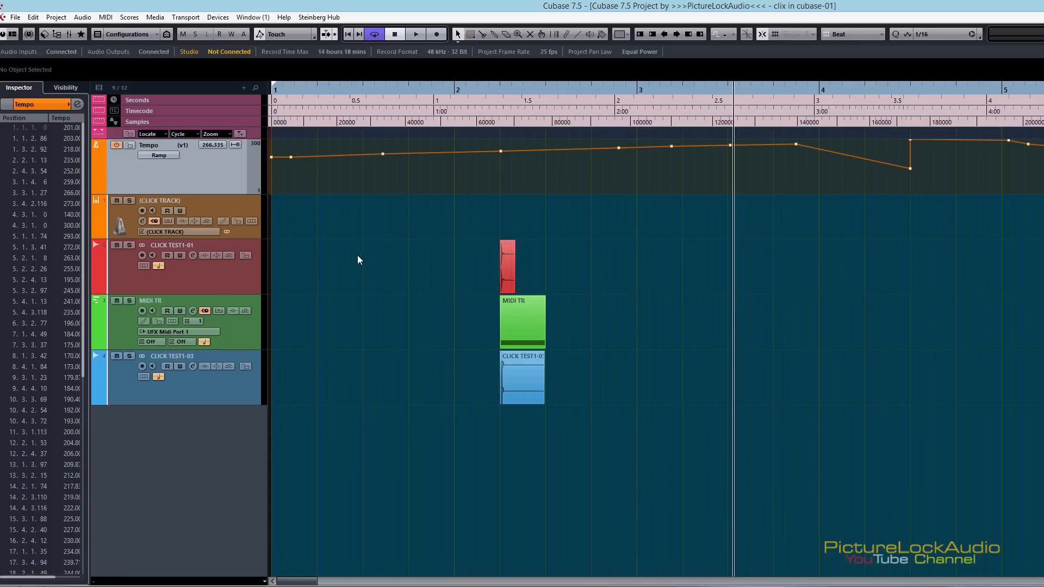
Open the Metronome Setup dialog and shift it aside over the project window
left_click(368, 266)
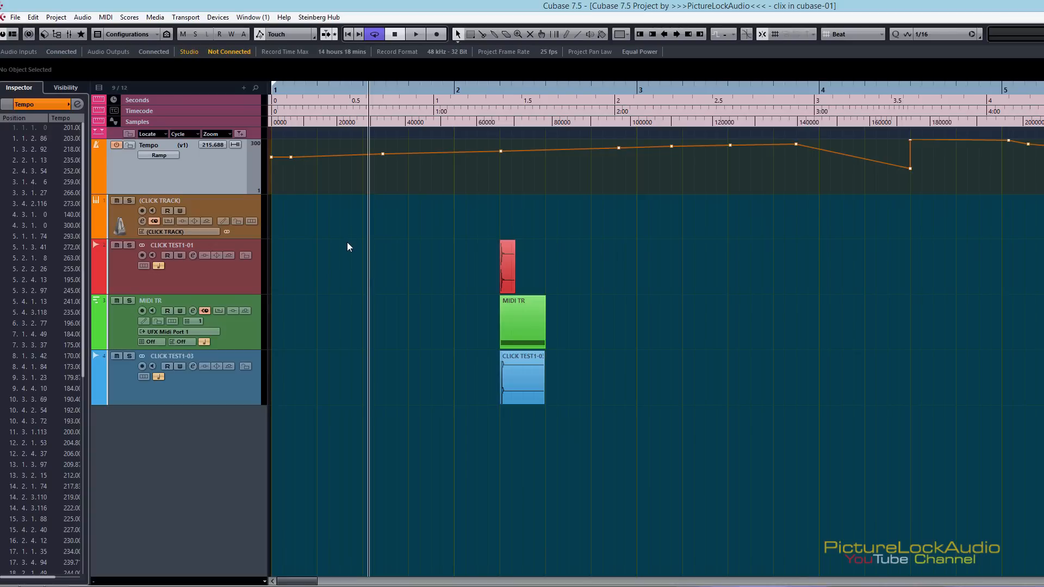
left_click(185, 18)
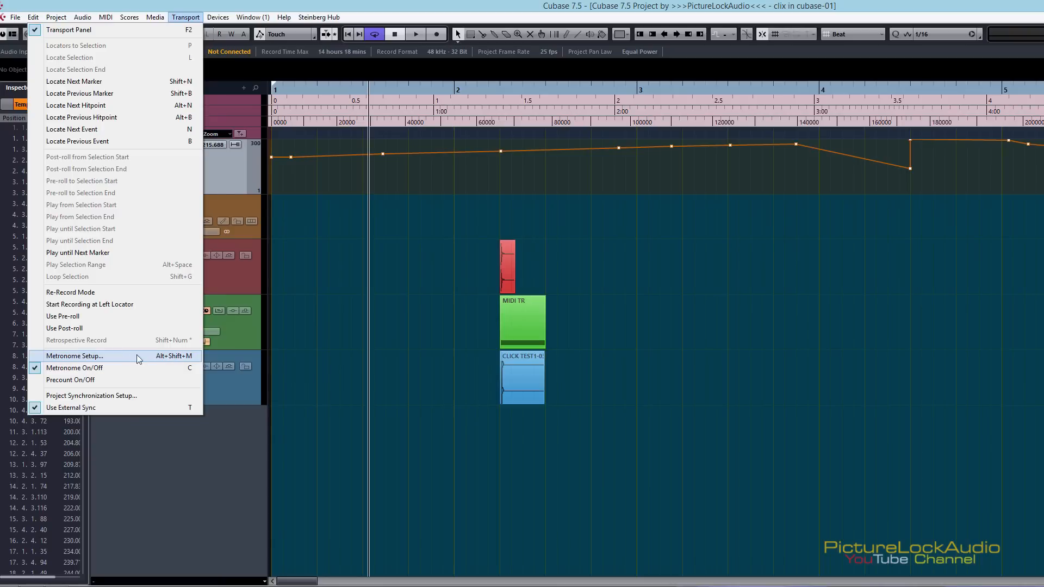
left_click(175, 355)
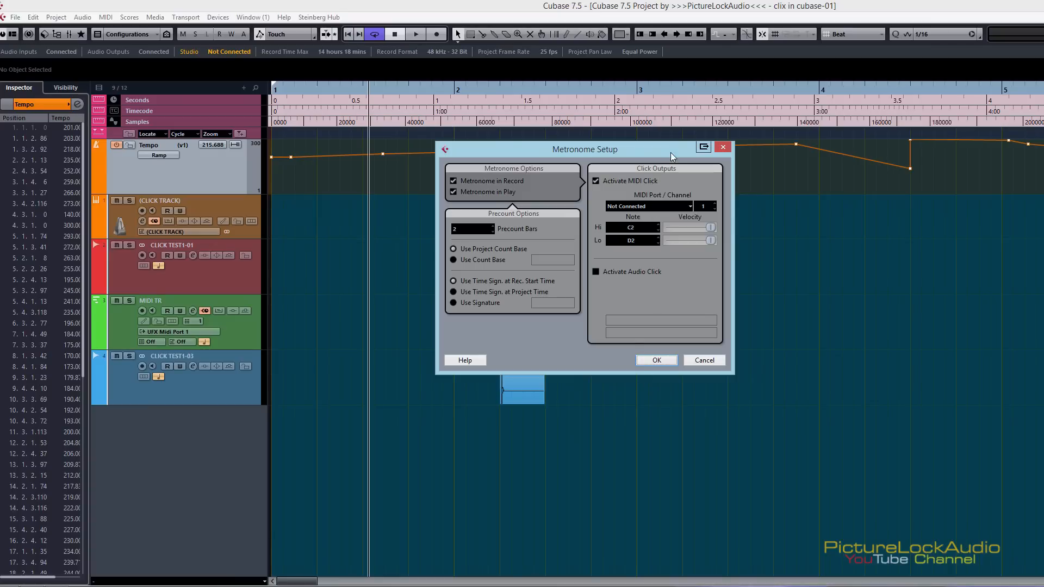
left_click_drag(651, 157, 715, 179)
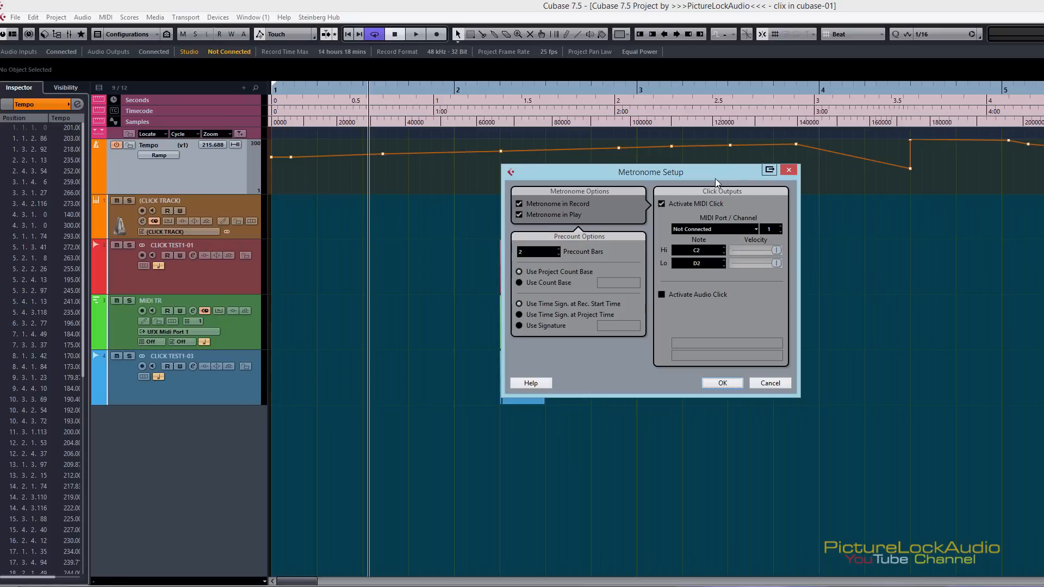
Switch the metronome output from MIDI click to audio click, choose Beeps and accept the setup
left_click(662, 296)
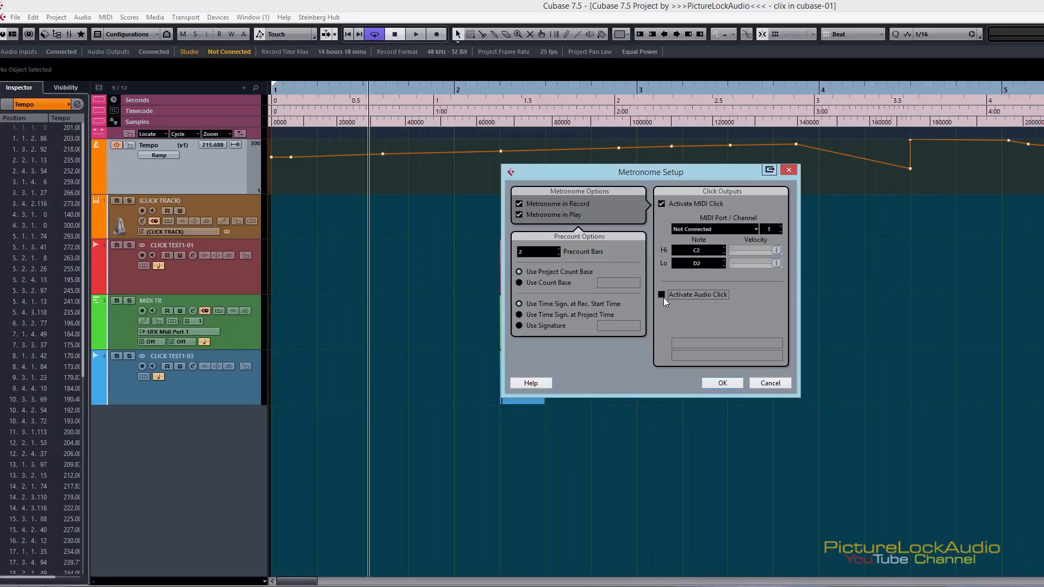
left_click(662, 205)
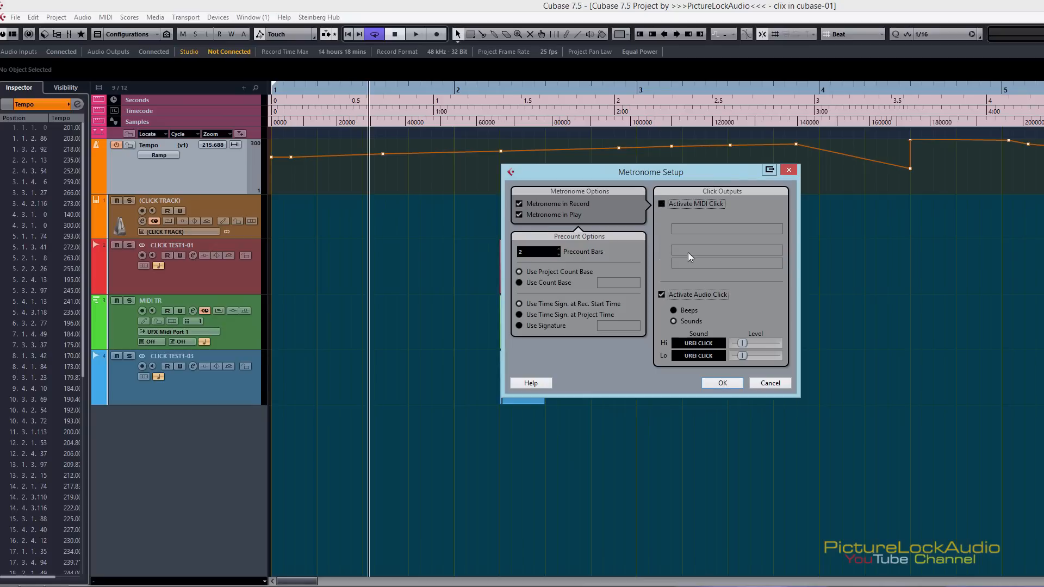
left_click(675, 310)
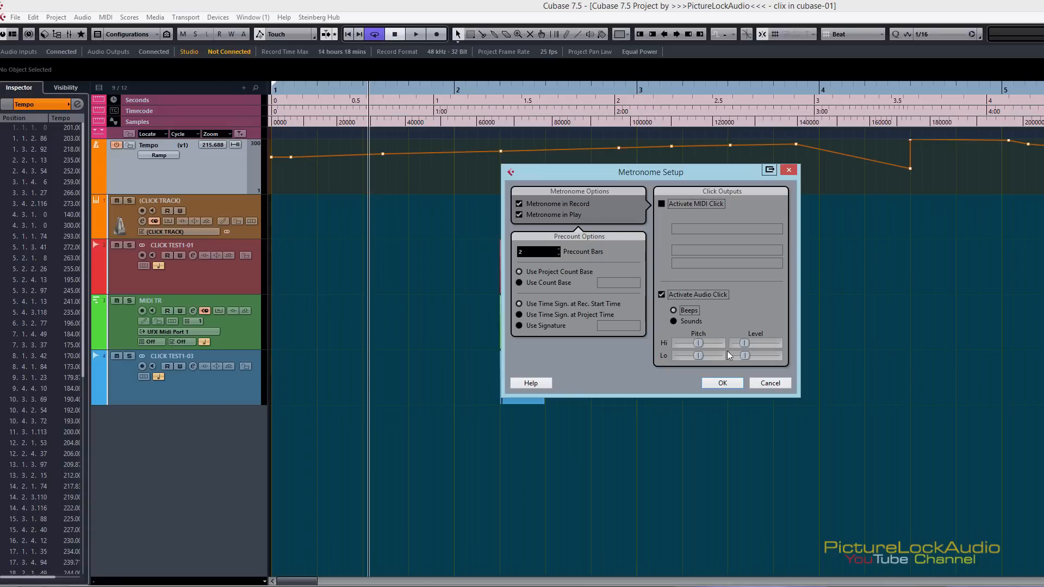
left_click(724, 384)
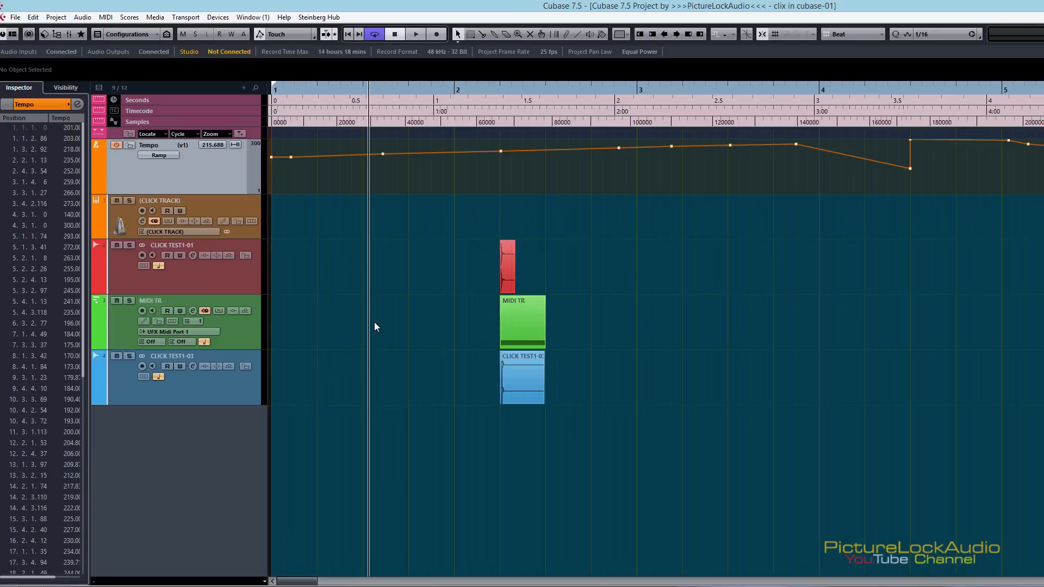
Mute the CLICK TEST1-01, MIDI TR and CLICK TEST1-03 events and play the project to hear the metronome beeps
left_click_drag(406, 282, 604, 426)
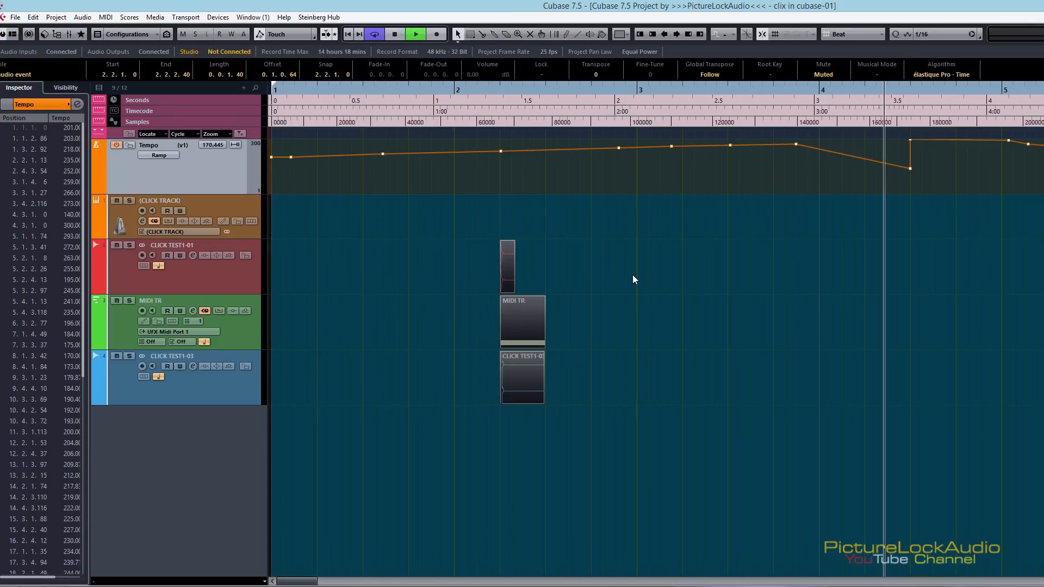
key("space")
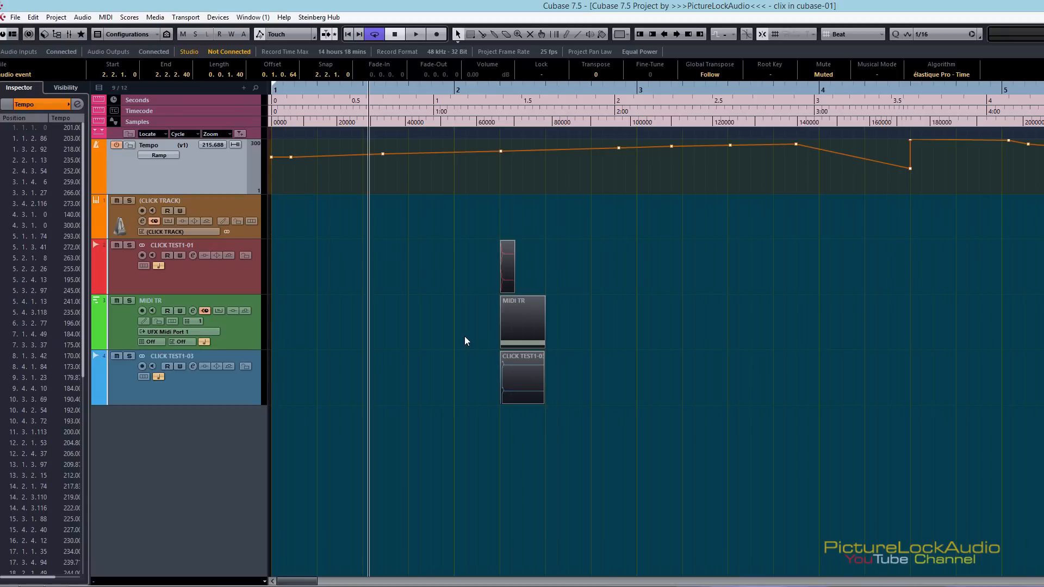
Reopen Metronome Setup and change the audio click from beeps to the UREI CLICK sounds
key("alt+c")
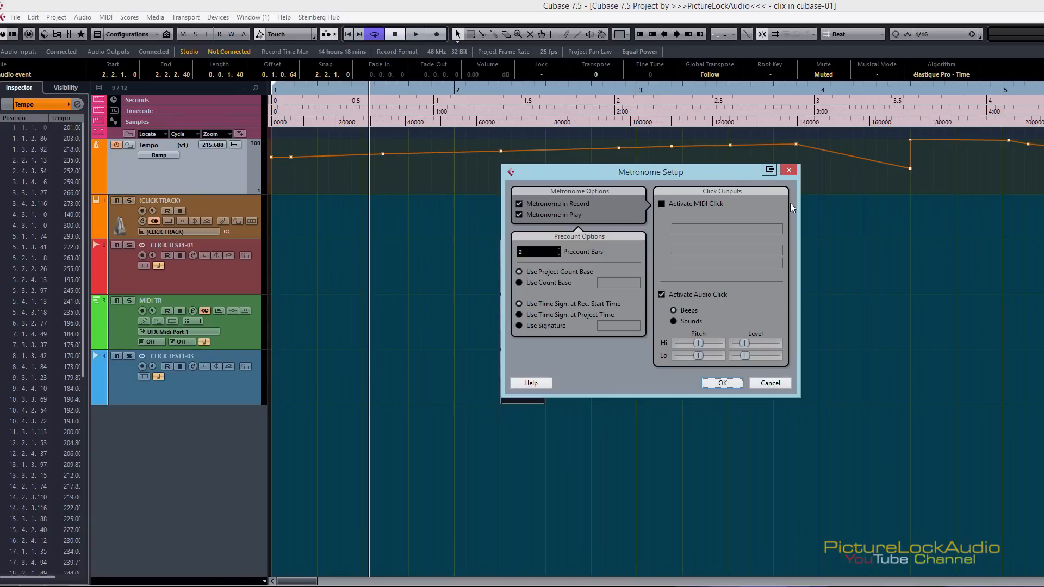
left_click(674, 321)
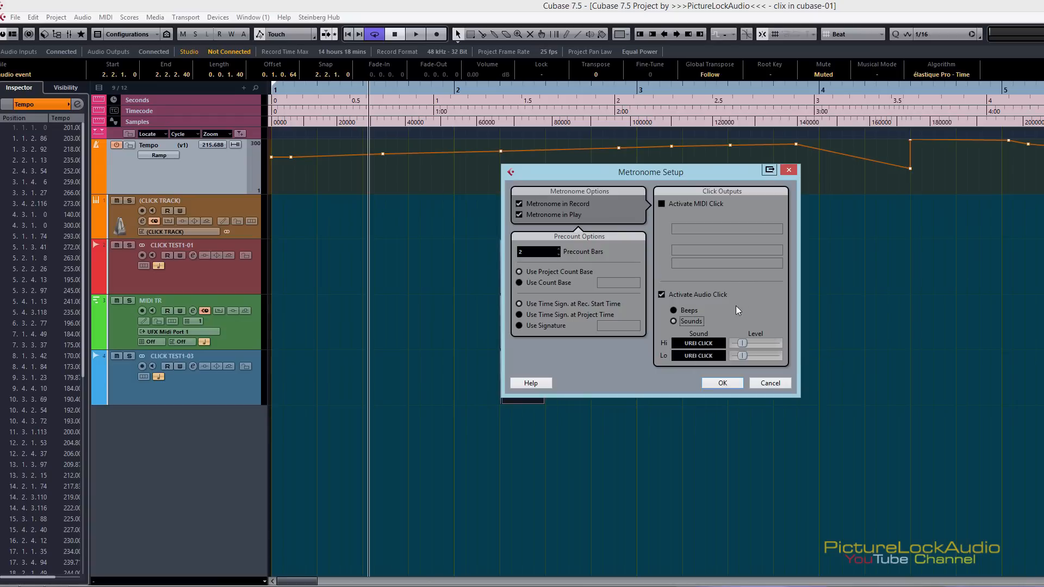
Examine the supported file types and UREI CLICK.aiff in the Hi sound's file chooser, filtering by Wave File and Any Type, and cancel
left_click(699, 347)
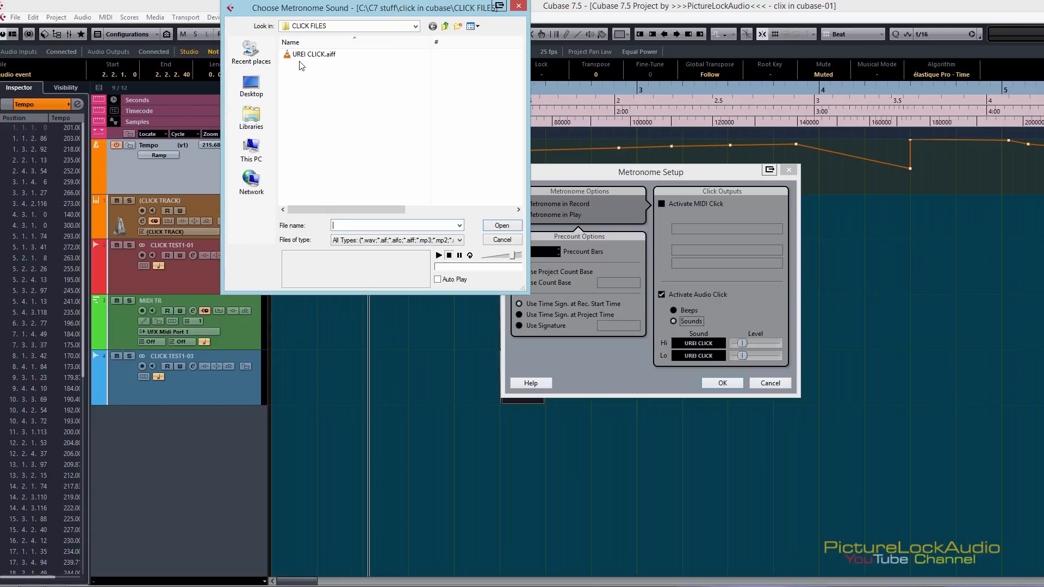
mouse_move(304, 62)
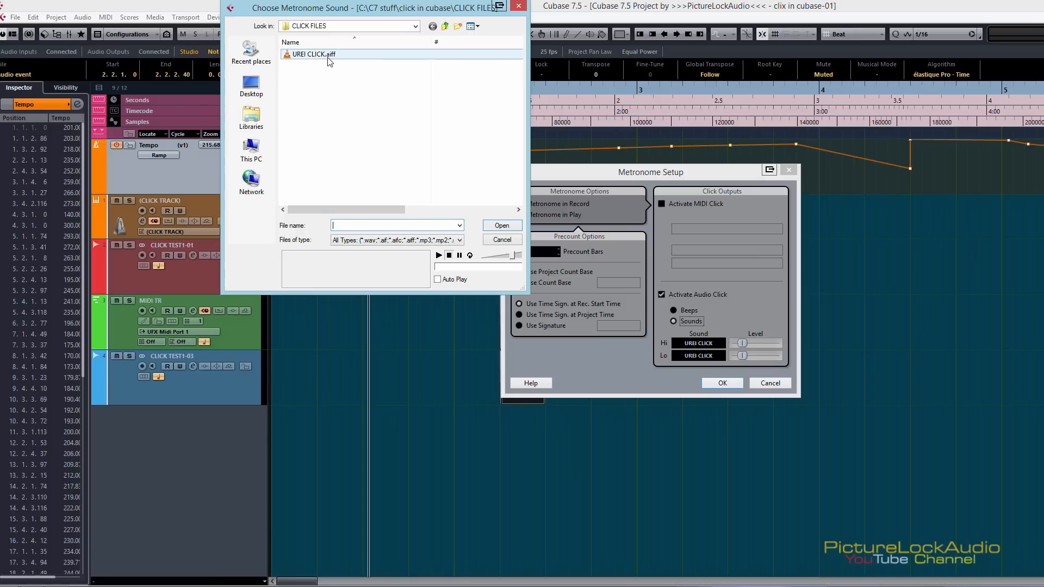
left_click(344, 241)
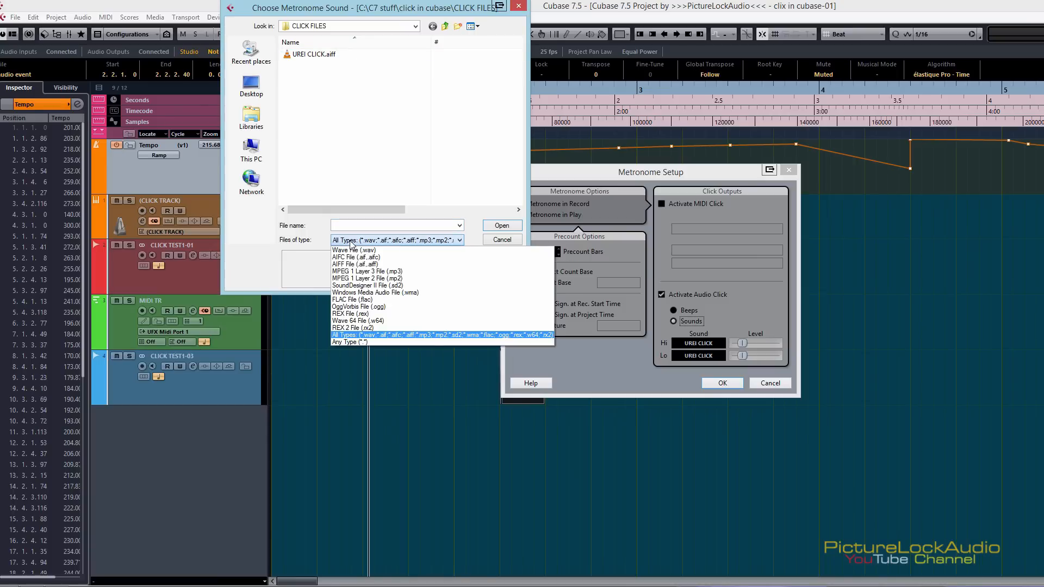
left_click(353, 251)
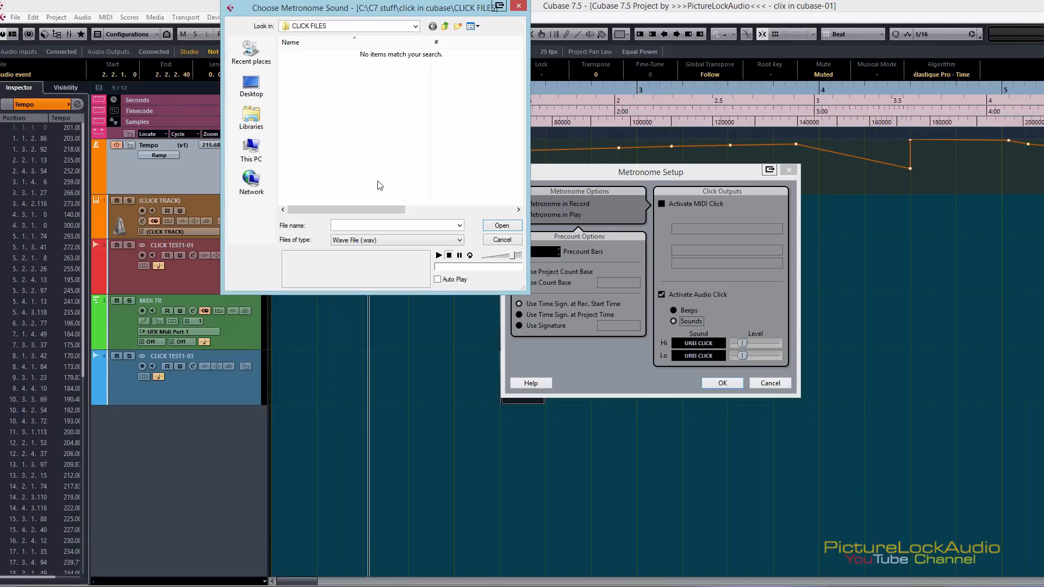
left_click(368, 243)
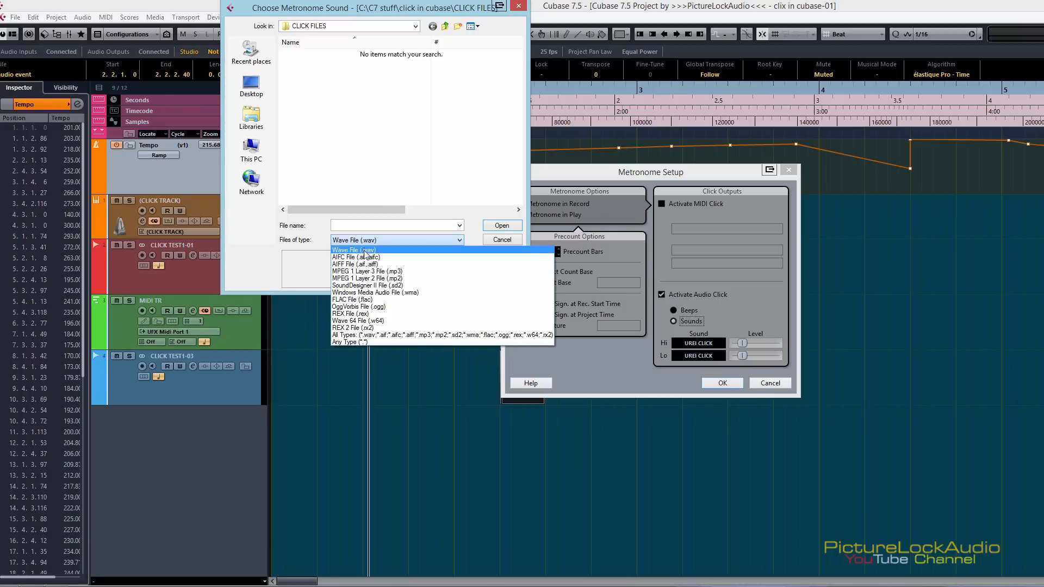
left_click(355, 342)
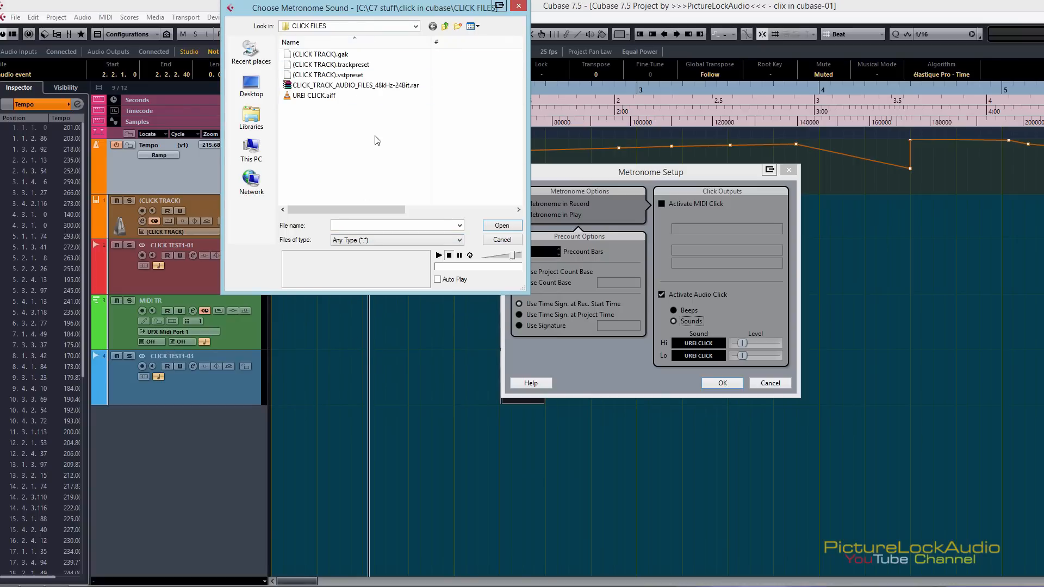
left_click(311, 98)
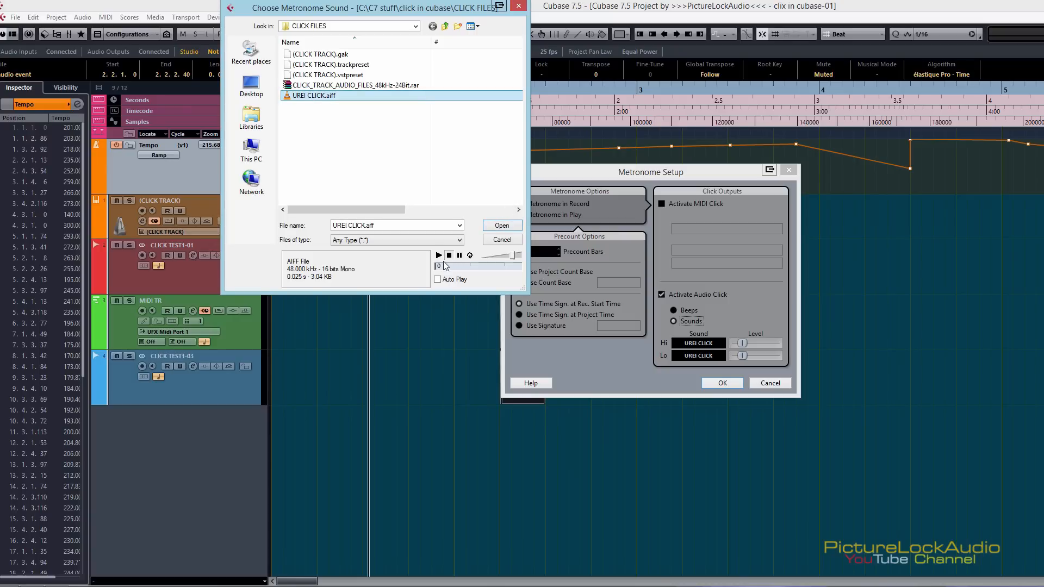
left_click(510, 241)
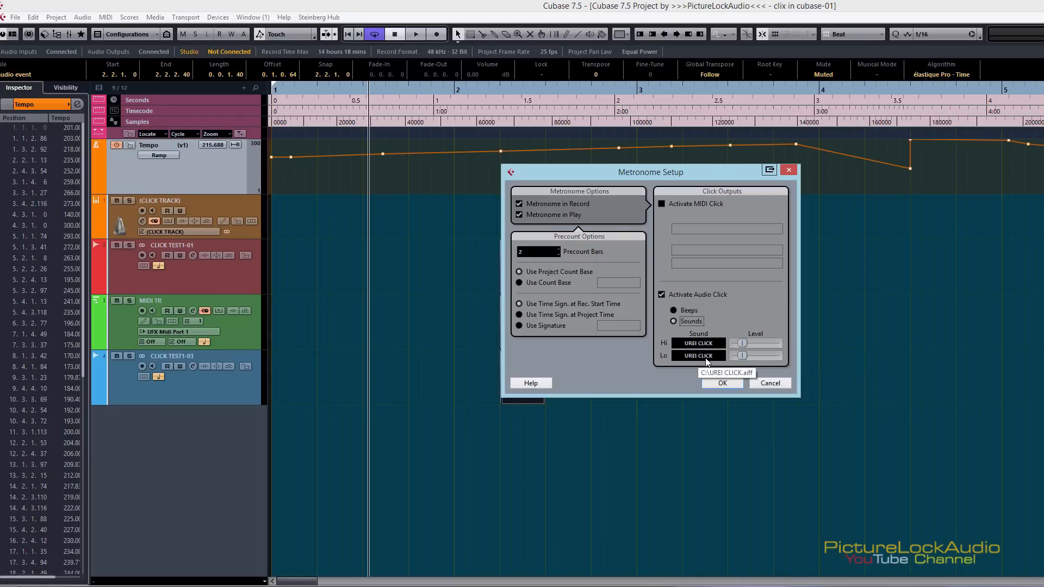
Accept the metronome setup, play the project briefly to hear the UREI click, and place the cursor about midway through bar 3, deselecting the events
left_click(733, 382)
key("space")
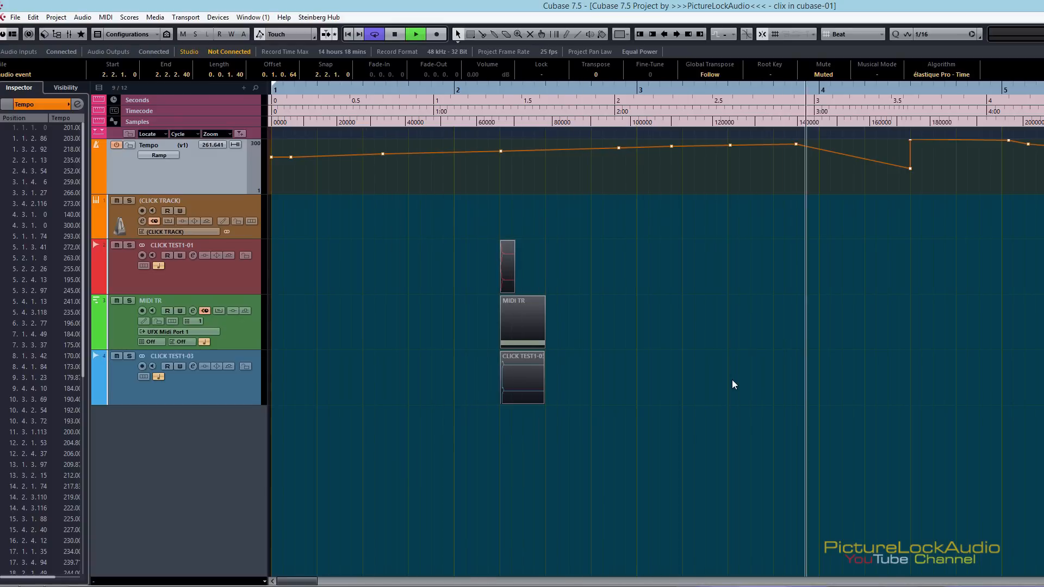
key("space")
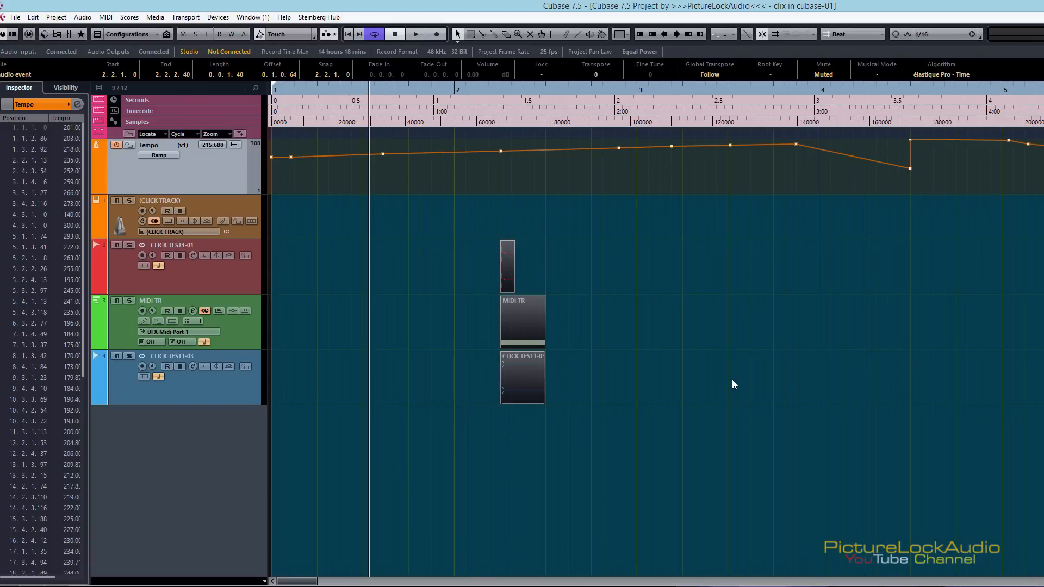
left_click(732, 379, "alt+shift")
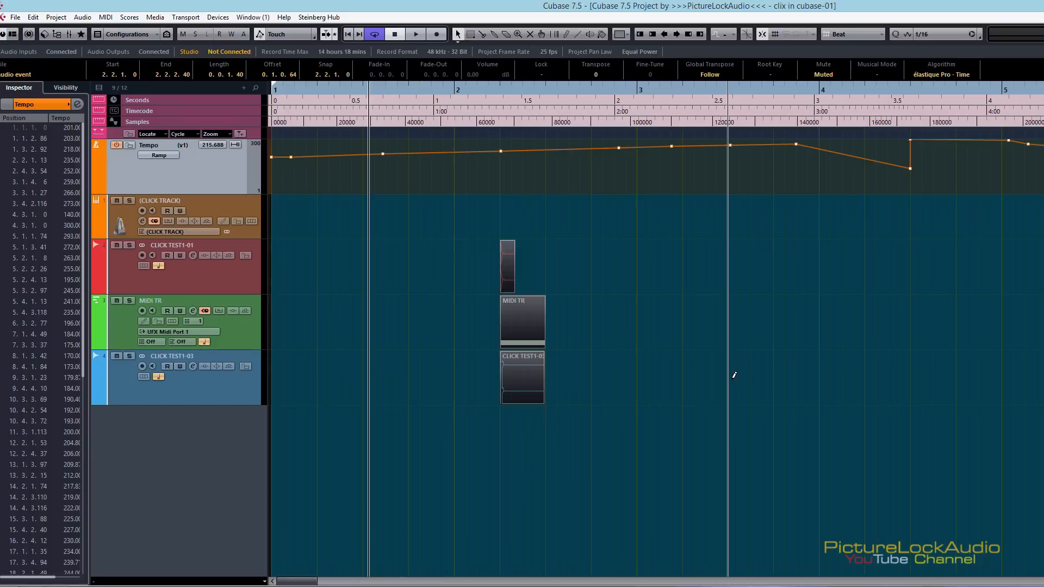
left_click(732, 380)
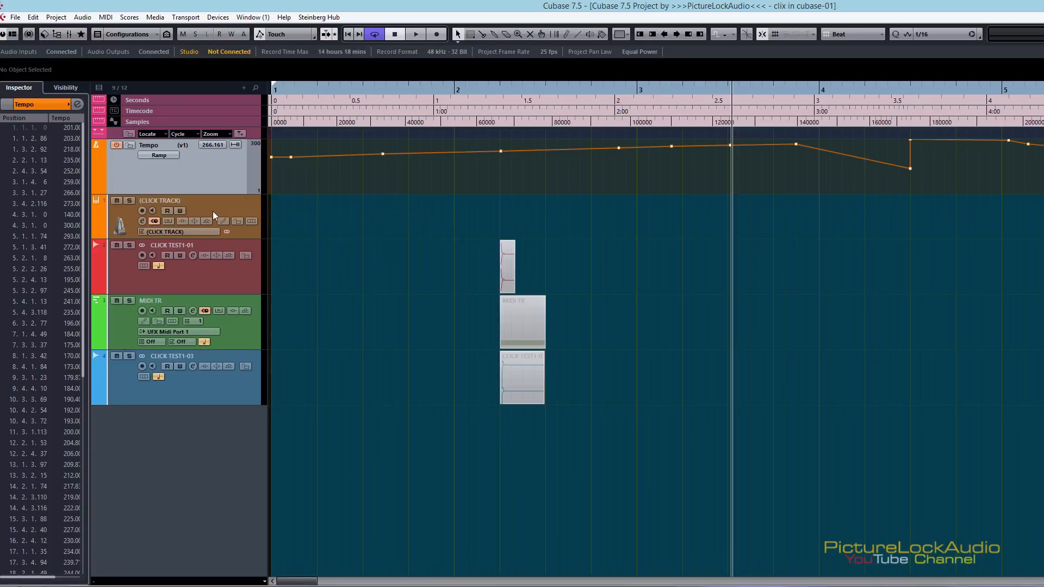
Select the (CLICK TRACK) instrument track and open its Groove Agent ONE window, shifting it to the middle of the project
left_click(251, 212)
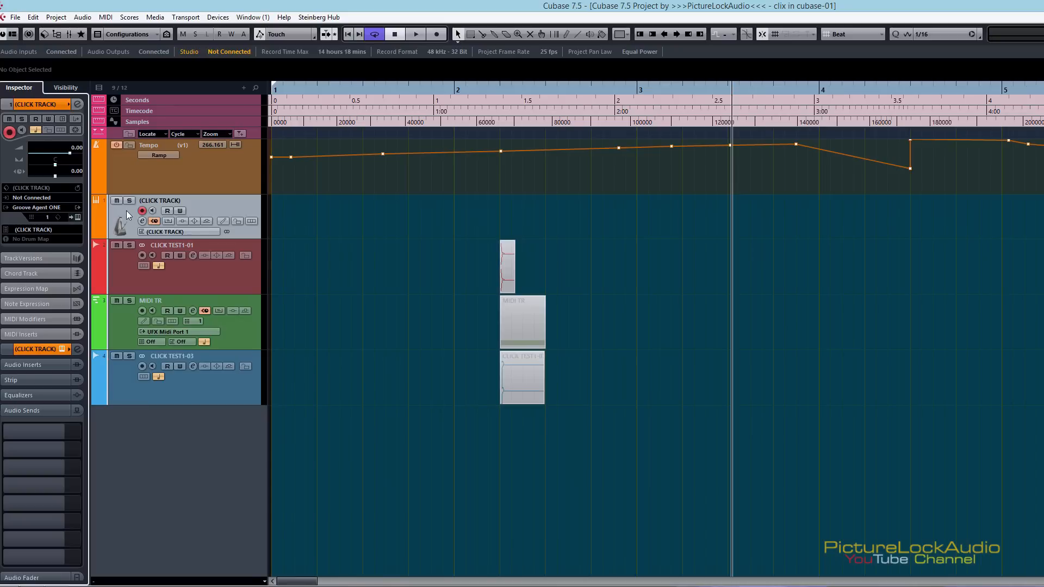
left_click(79, 218)
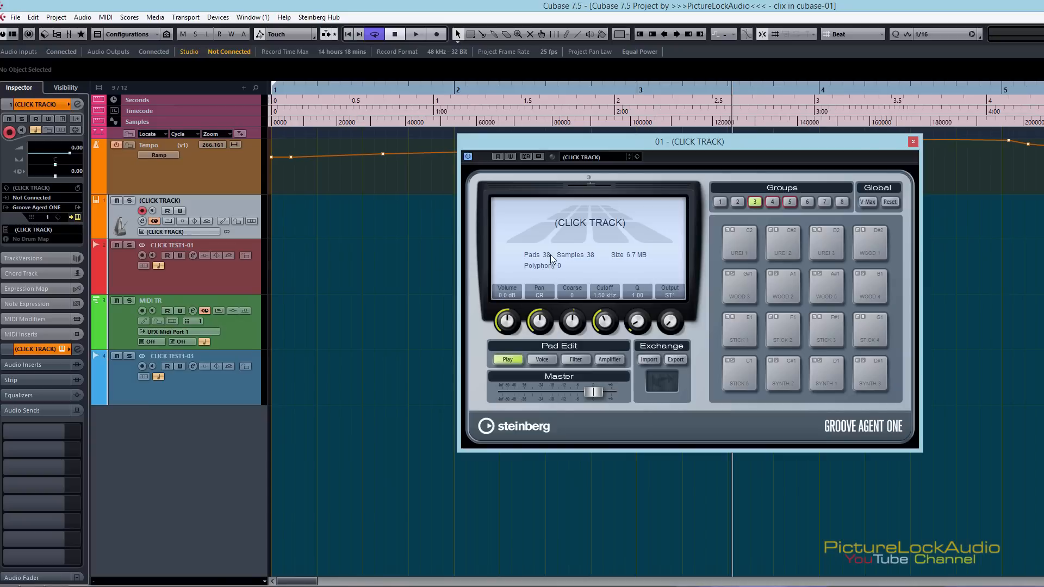
left_click_drag(741, 148, 670, 192)
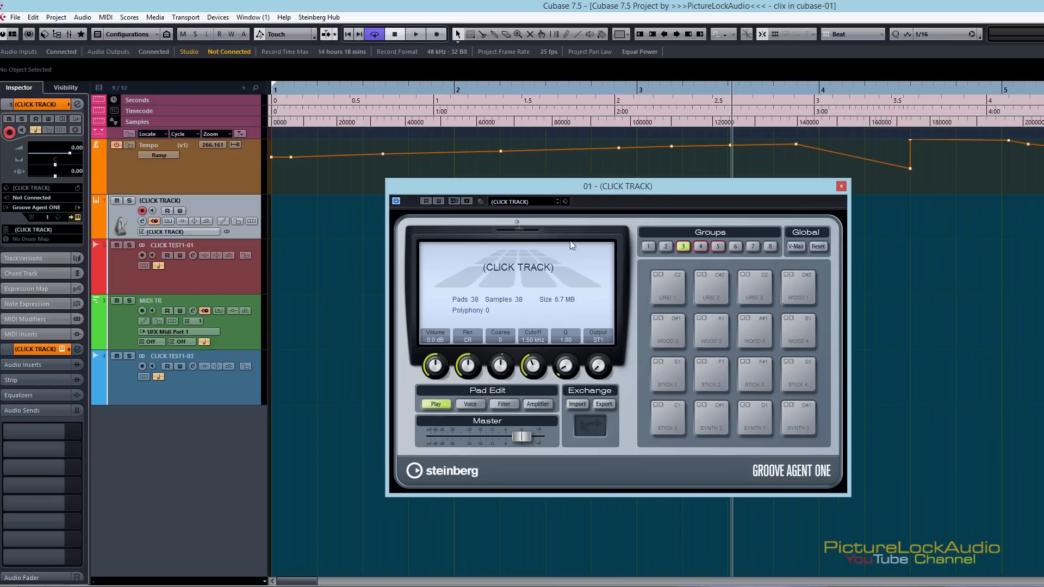
Try the 8 Bit Kit 1 preset in Groove Agent ONE and reload the (CLICK TRACK) preset
left_click(526, 201)
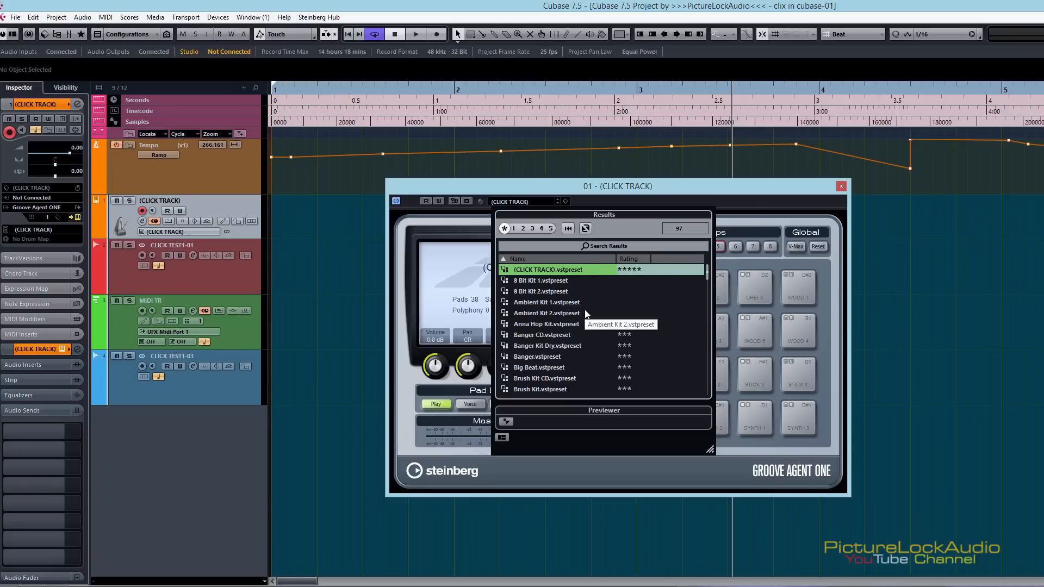
double_click(518, 283)
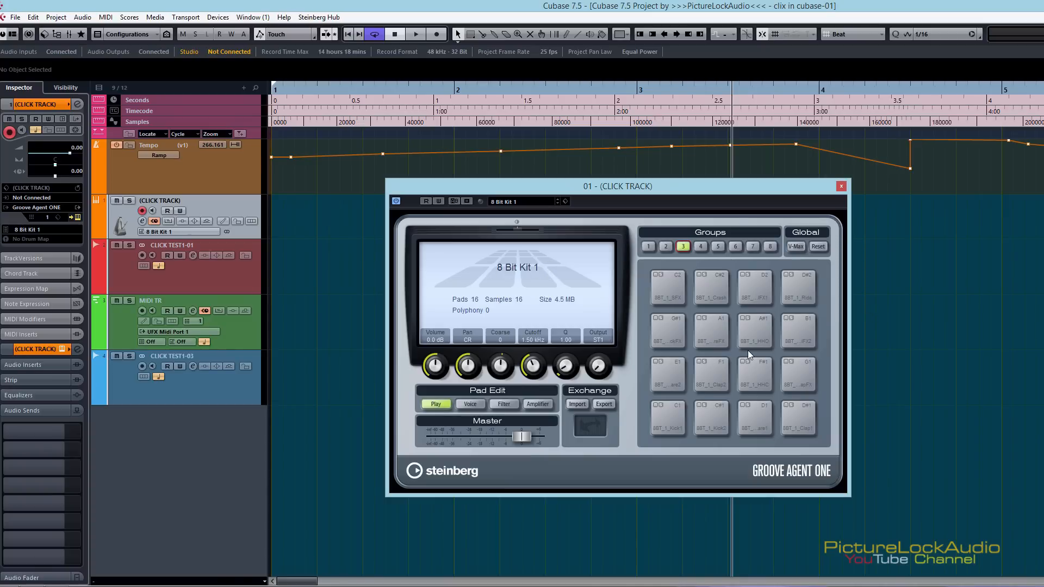
left_click(516, 201)
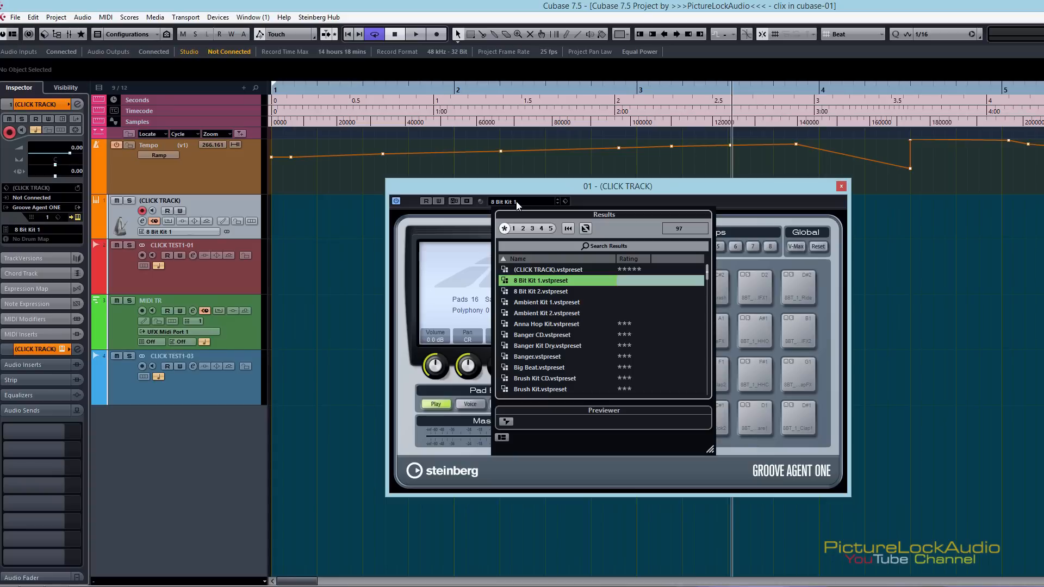
double_click(536, 269)
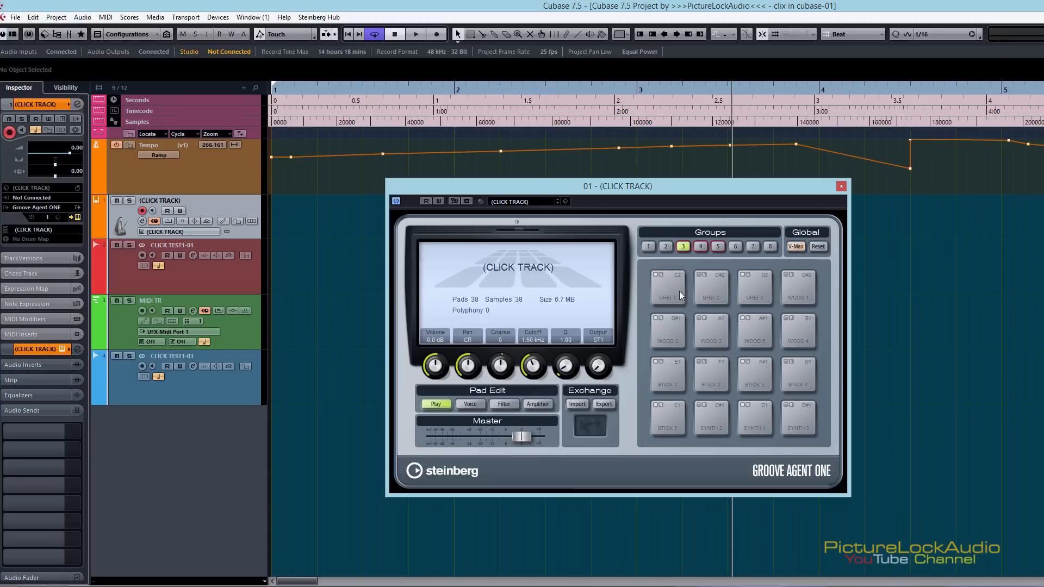
Audition the UREI, WOOD, STICK and SYNTH pads of group 3
left_click(679, 291)
left_click(723, 284)
left_click(758, 285)
left_click(800, 285)
left_click(671, 324)
left_click(706, 327)
left_click(756, 329)
left_click(805, 331)
left_click(786, 378)
left_click(748, 383)
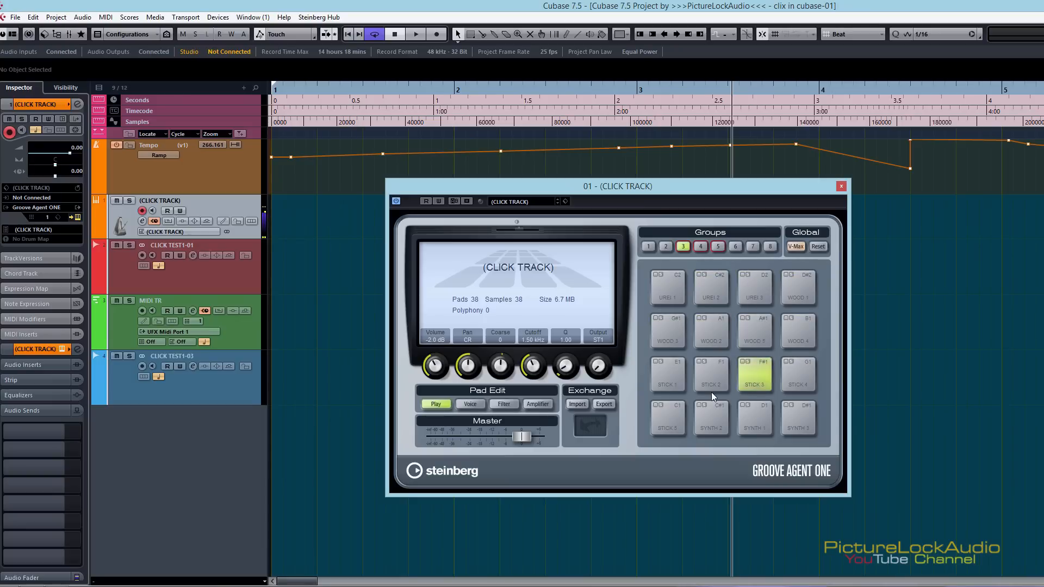
left_click(707, 417)
left_click(783, 418)
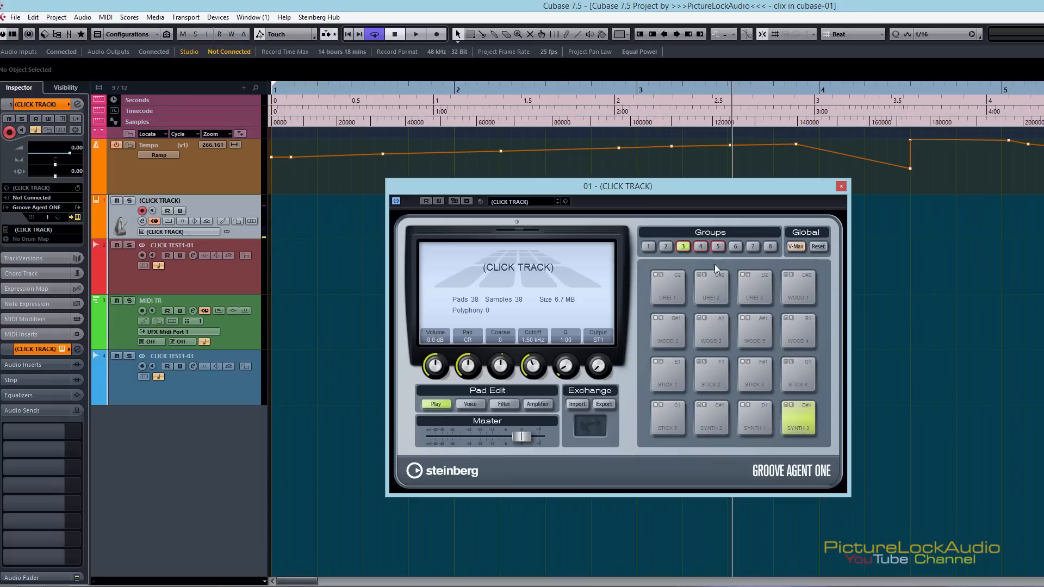
Show pad group 4 and audition its triangle, percussion, cowbell and hi-hat pads
left_click(700, 247)
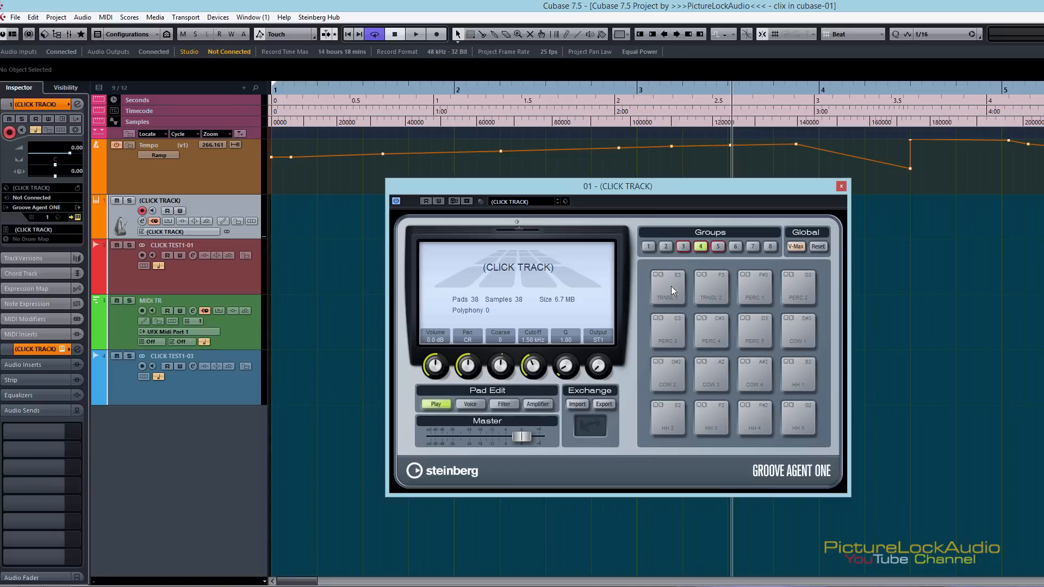
left_click(673, 291)
left_click(707, 284)
left_click(766, 288)
left_click(802, 295)
left_click(794, 329)
left_click(767, 334)
left_click(707, 380)
left_click(672, 416)
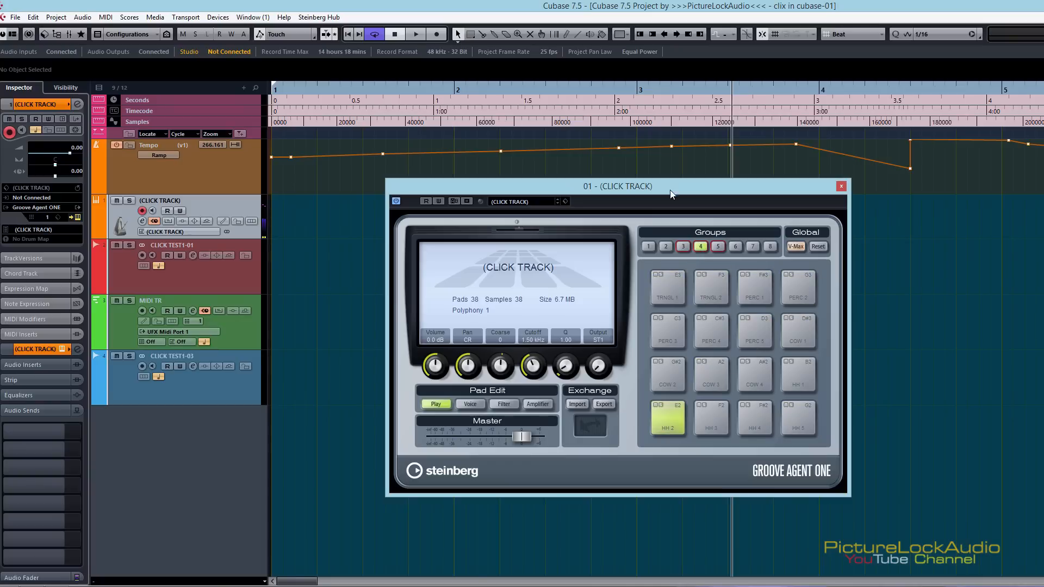
Show pad group 5 and audition its MID and LOW pads
left_click(718, 246)
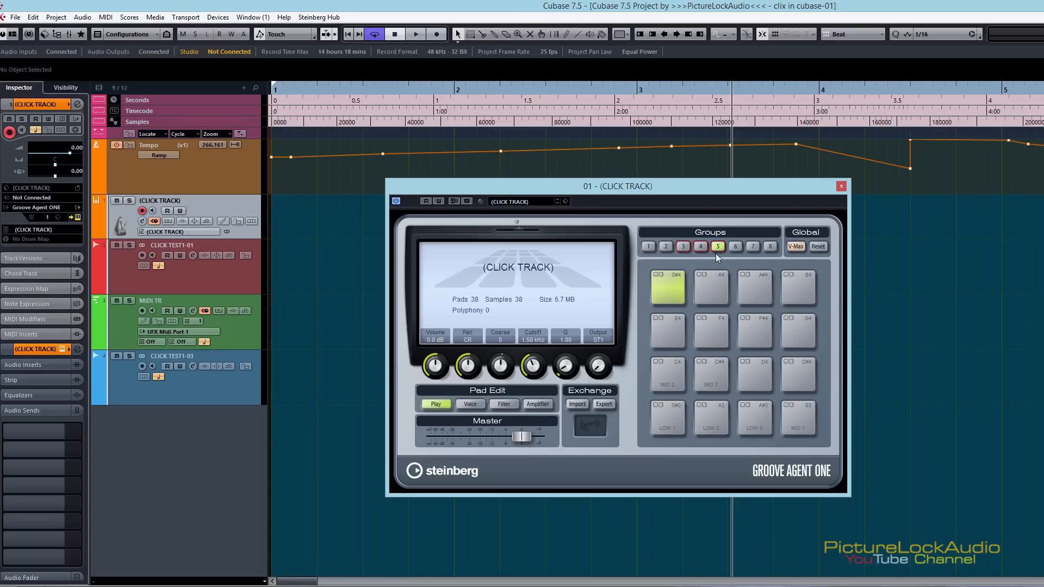
left_click(664, 384)
left_click(707, 380)
left_click(665, 426)
left_click(711, 426)
left_click(754, 425)
left_click(791, 428)
Swap the MID 2 and LOW 1 pads in group 5, return to group 3 and close the Groove Agent ONE window
left_click_drag(752, 427, 658, 405)
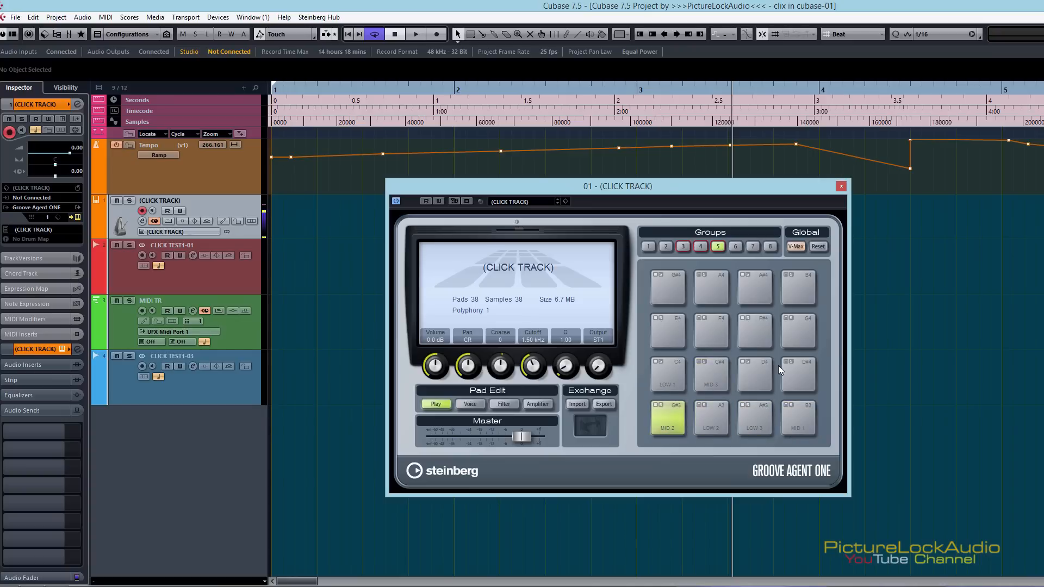
left_click(684, 247)
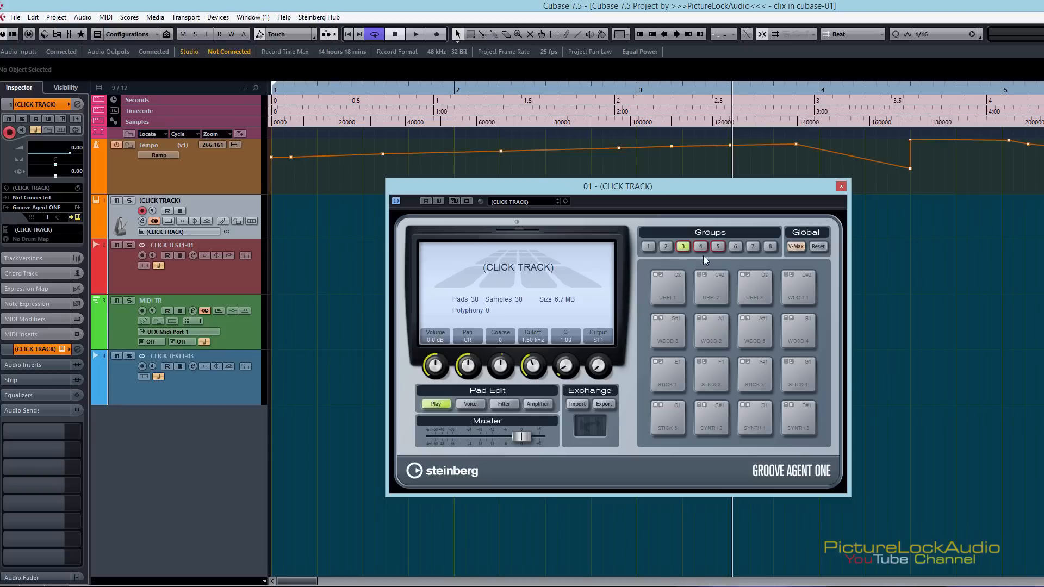
left_click(841, 186)
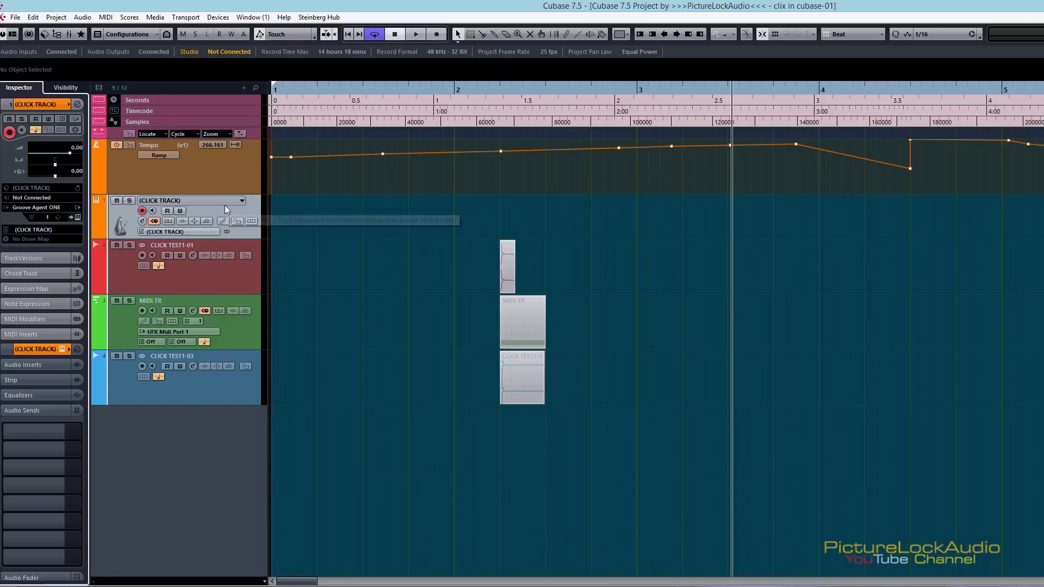
Remove the (CLICK TRACK) instrument track from the project
right_click(260, 205)
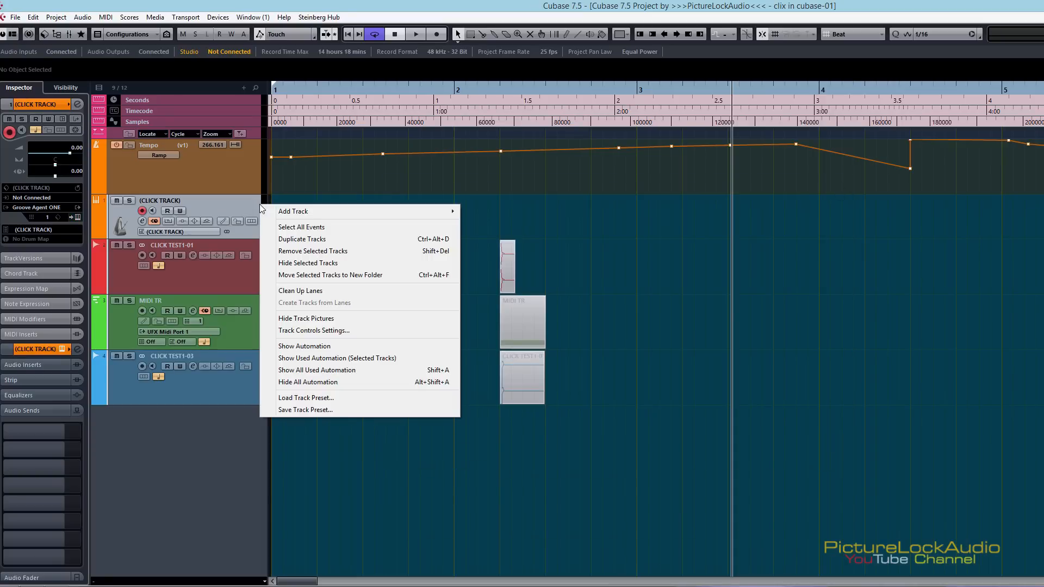
left_click(327, 253)
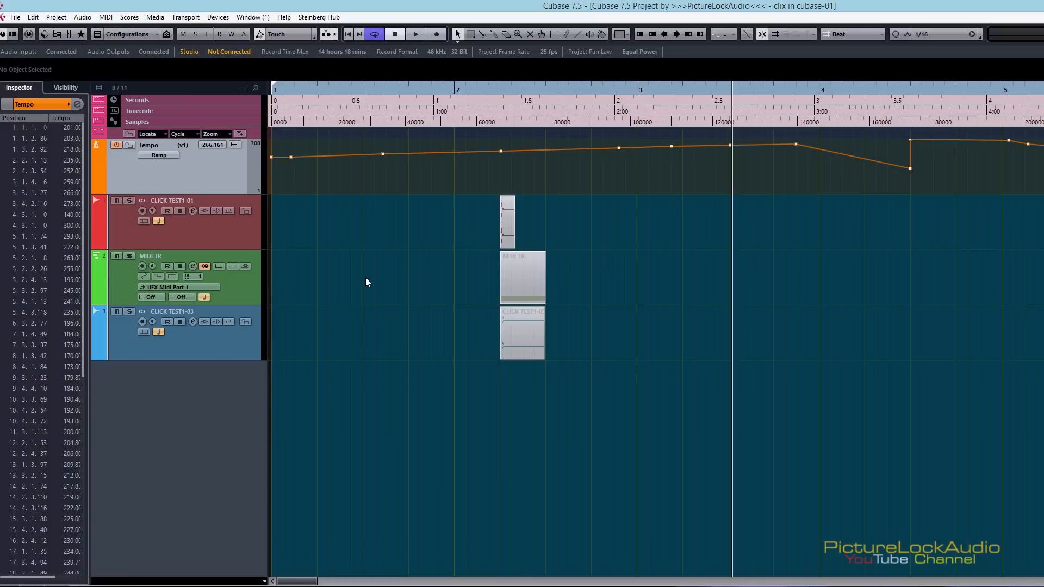
Switch the metronome from audio to MIDI click, check the available MIDI ports and close the setup without applying
key("alt+c")
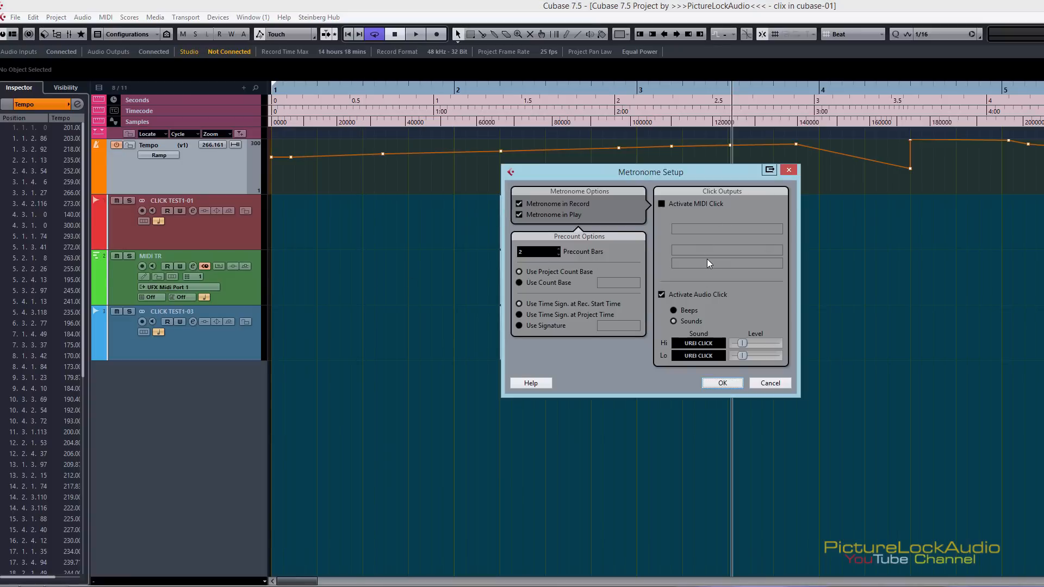
left_click(687, 296)
left_click(661, 205)
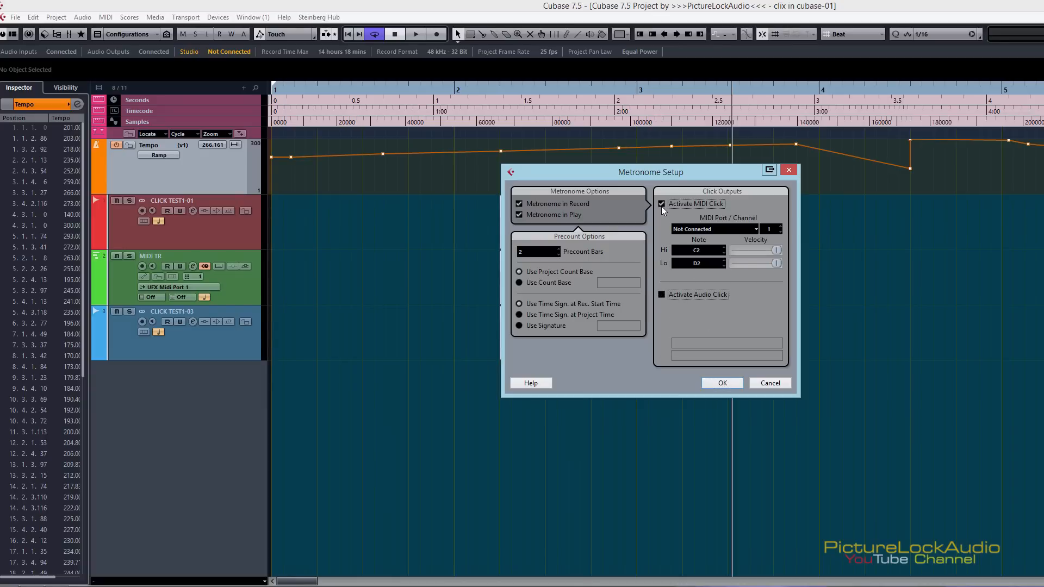
left_click(781, 226)
left_click(693, 229)
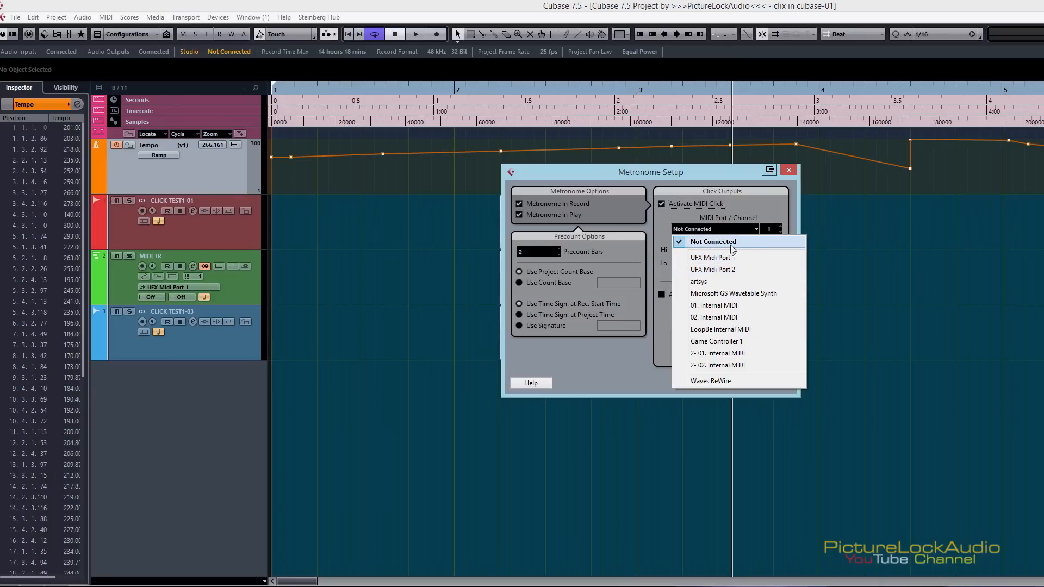
left_click(750, 209)
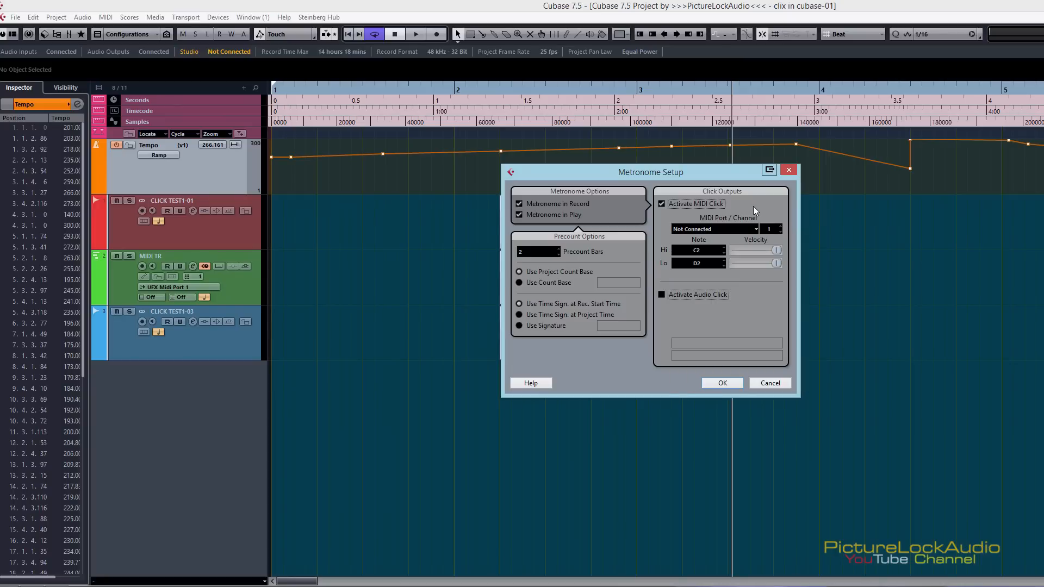
left_click(789, 171)
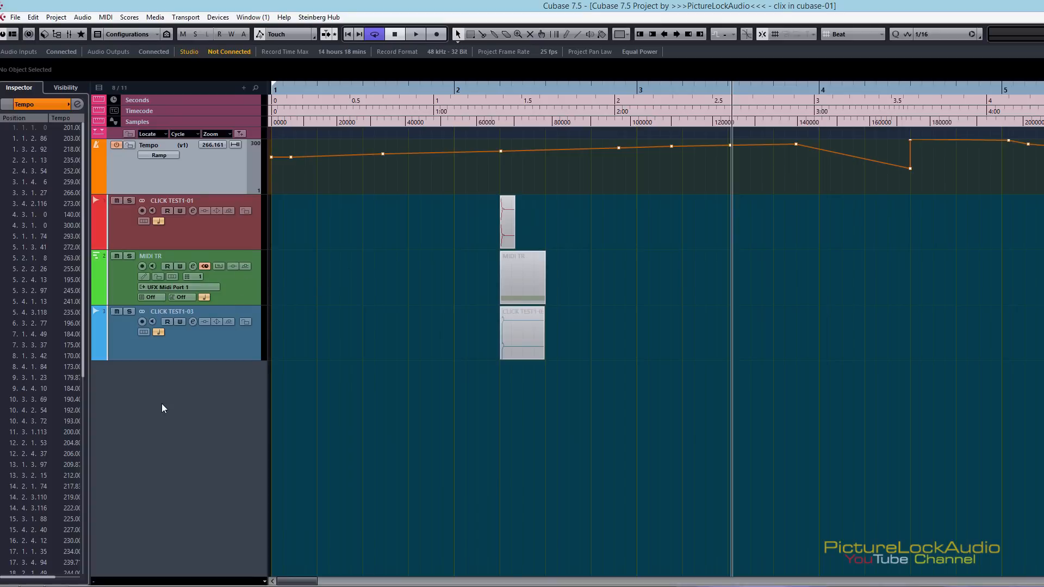
Add an instrument track from (CLICK TRACK).trackpreset and check its Groove Agent ONE window
right_click(209, 388)
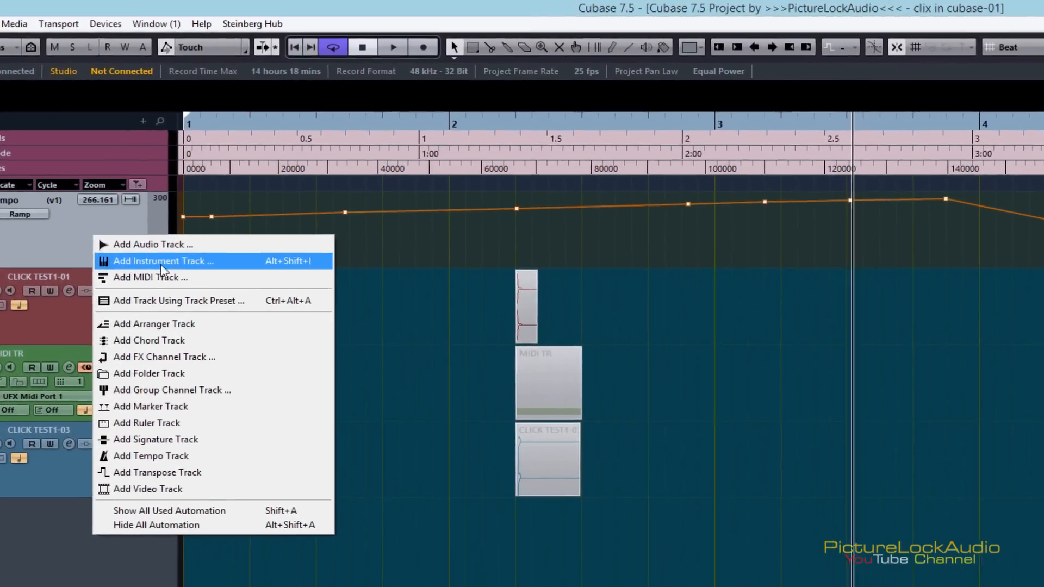
left_click(113, 314)
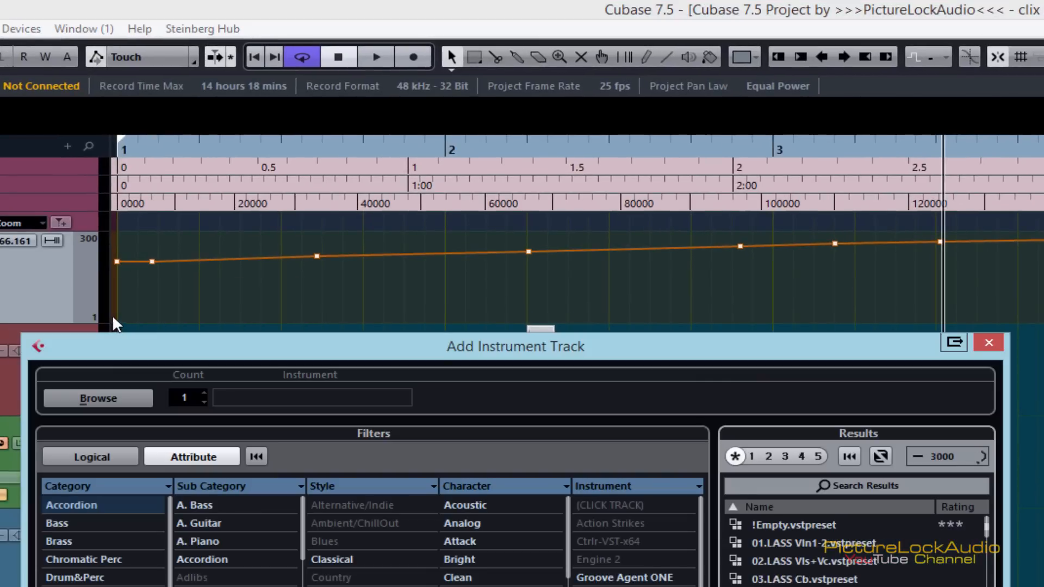
left_click(799, 542)
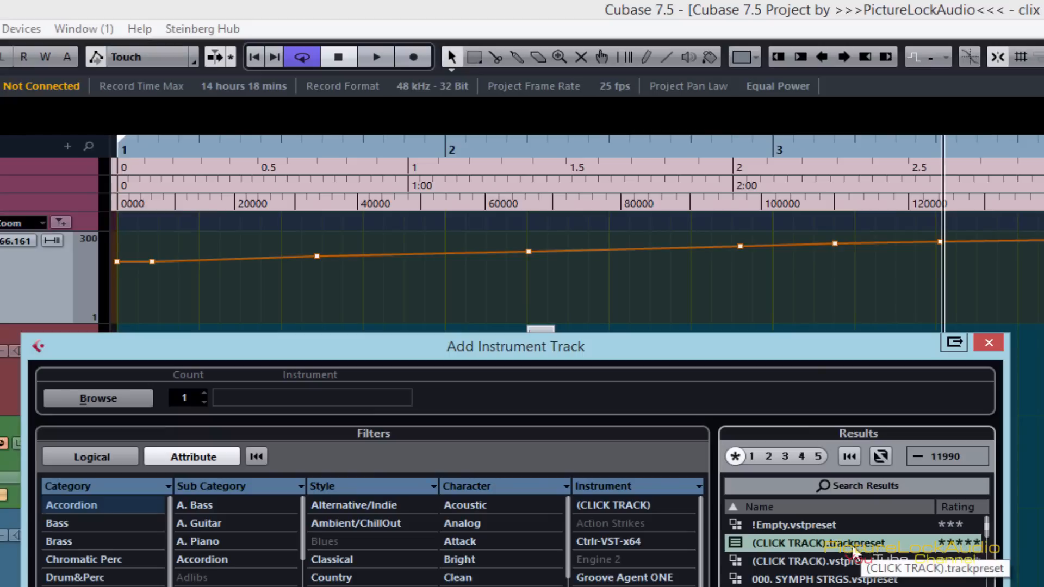
double_click(790, 540)
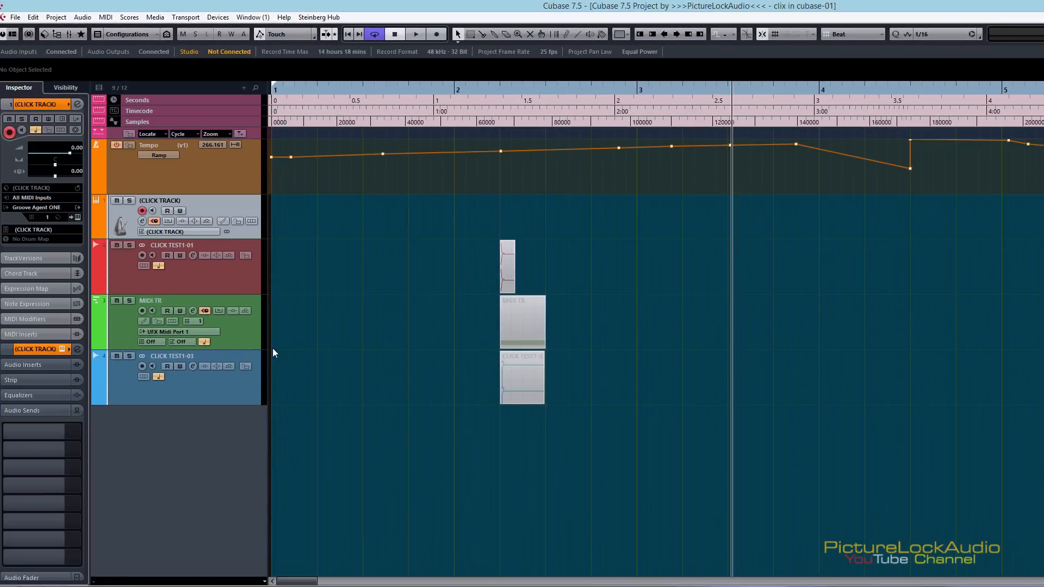
left_click(77, 217)
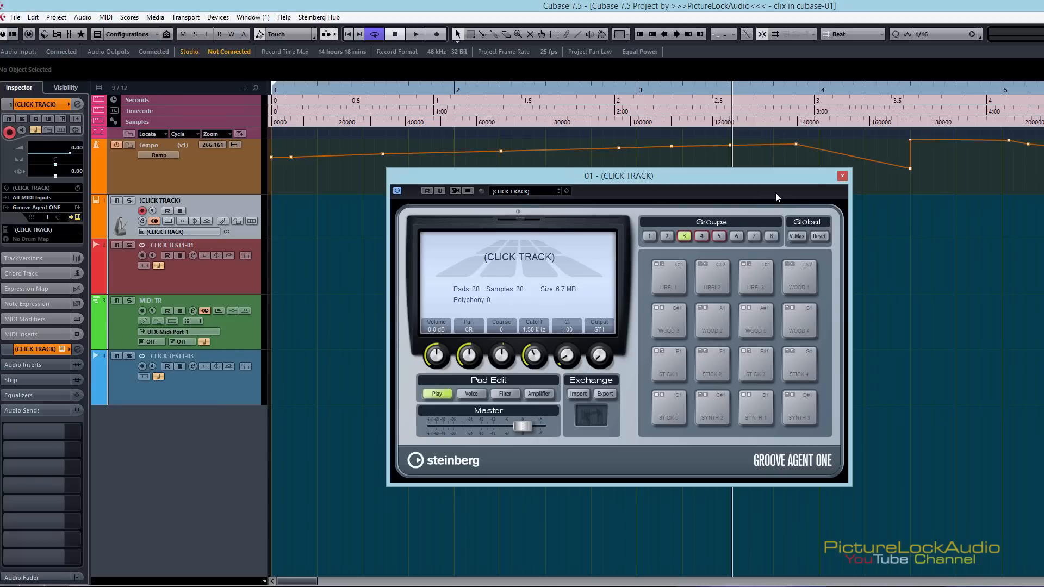
left_click(841, 176)
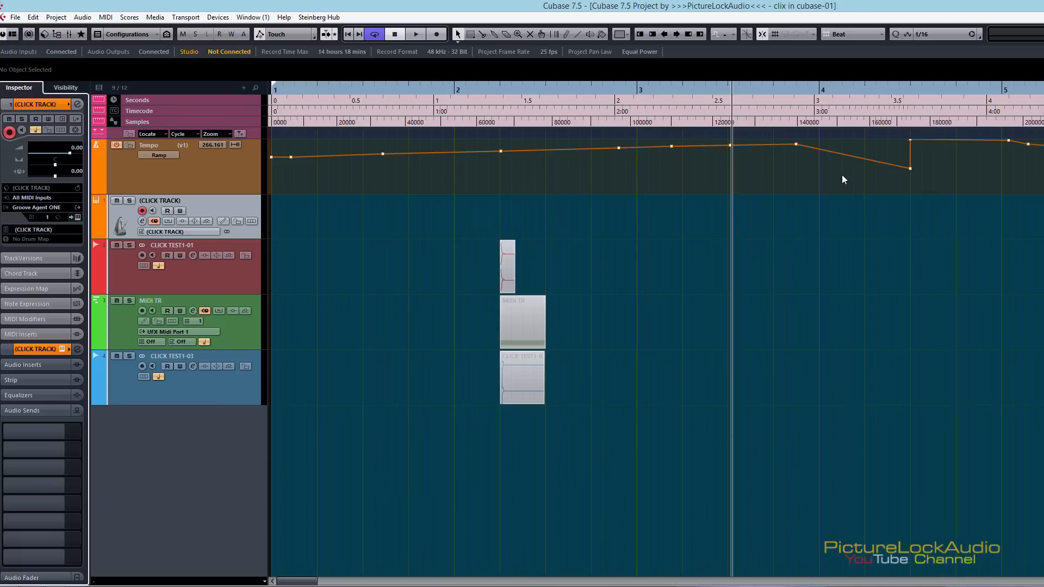
left_click(745, 283, "alt+shift")
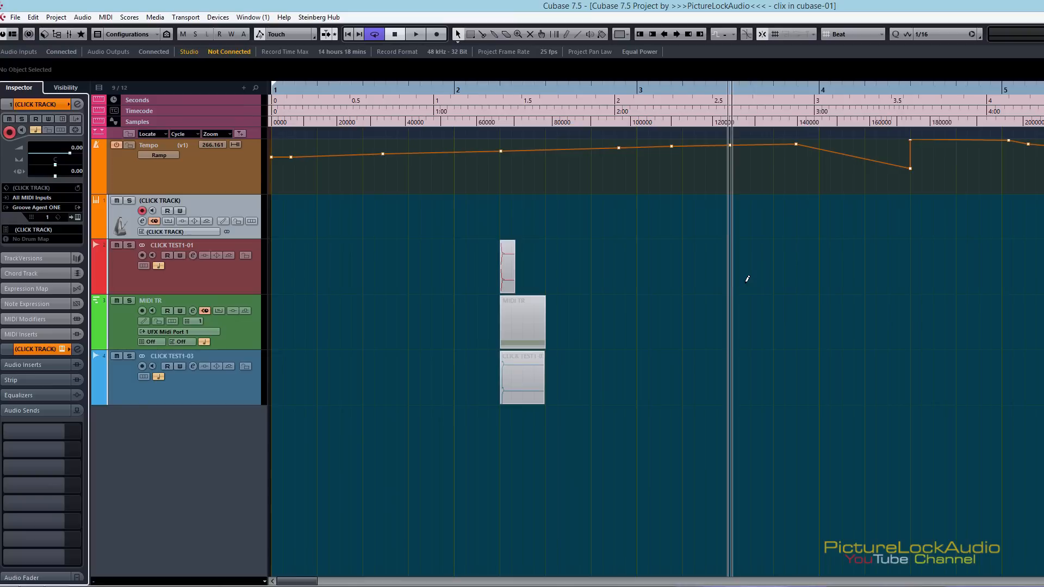
Activate the metronome's MIDI click, deactivate its audio click and route it to 01. (CLICK TRACK) - Midi In
key("alt+c")
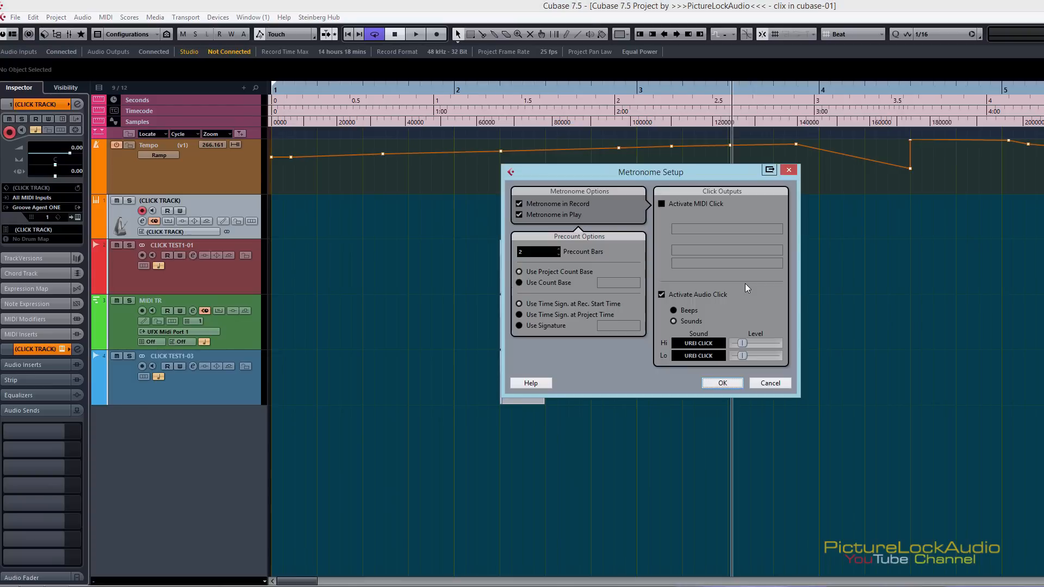
left_click(686, 207)
left_click(663, 295)
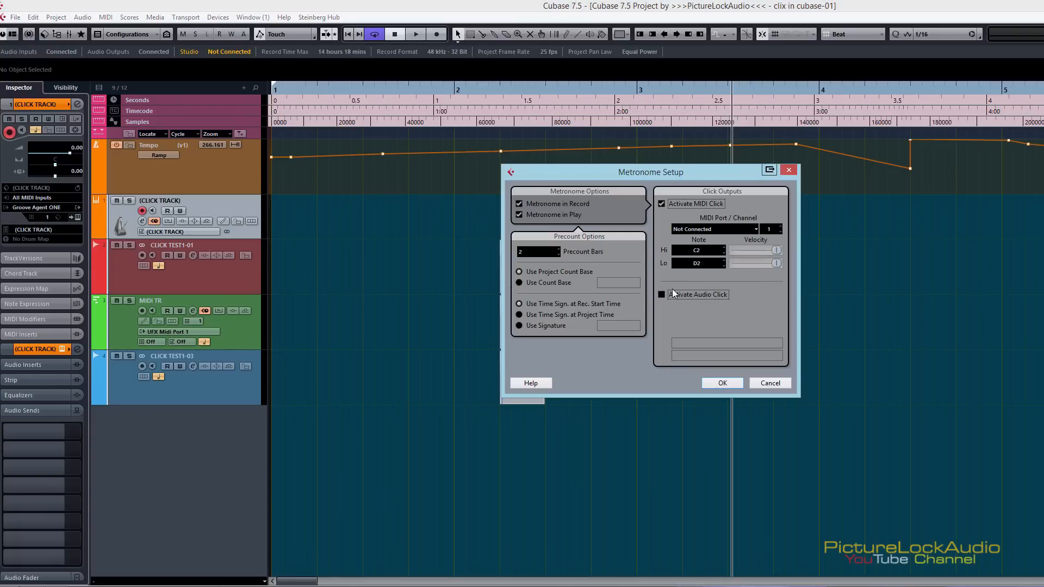
left_click(697, 228)
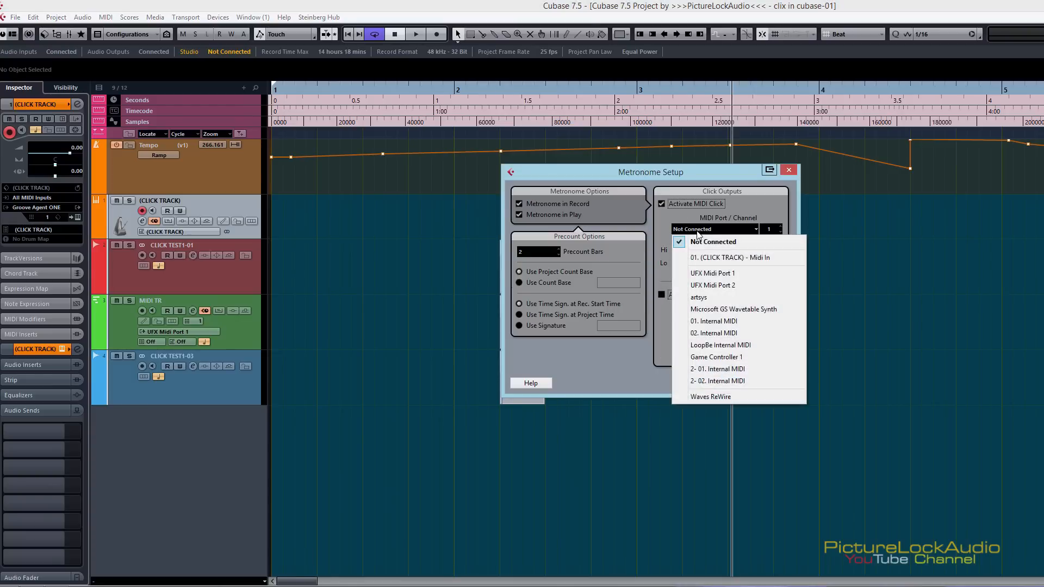
left_click(739, 259)
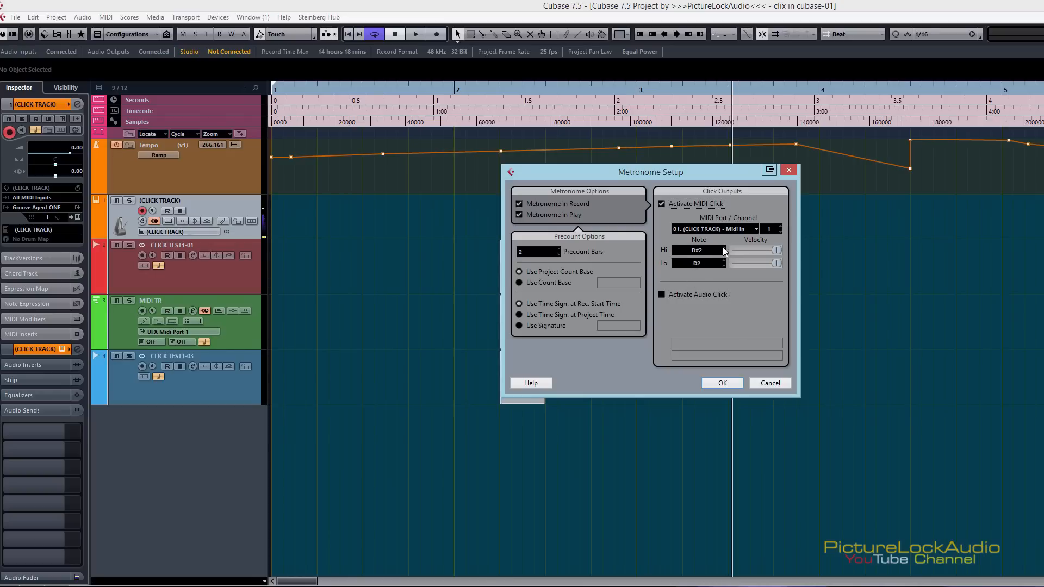
Set the metronome's Hi note to C3, open Groove Agent ONE to compare pad notes and close Metronome Setup
scroll(722, 250, "up", 6)
scroll(722, 249, "up", 2)
left_click(77, 217)
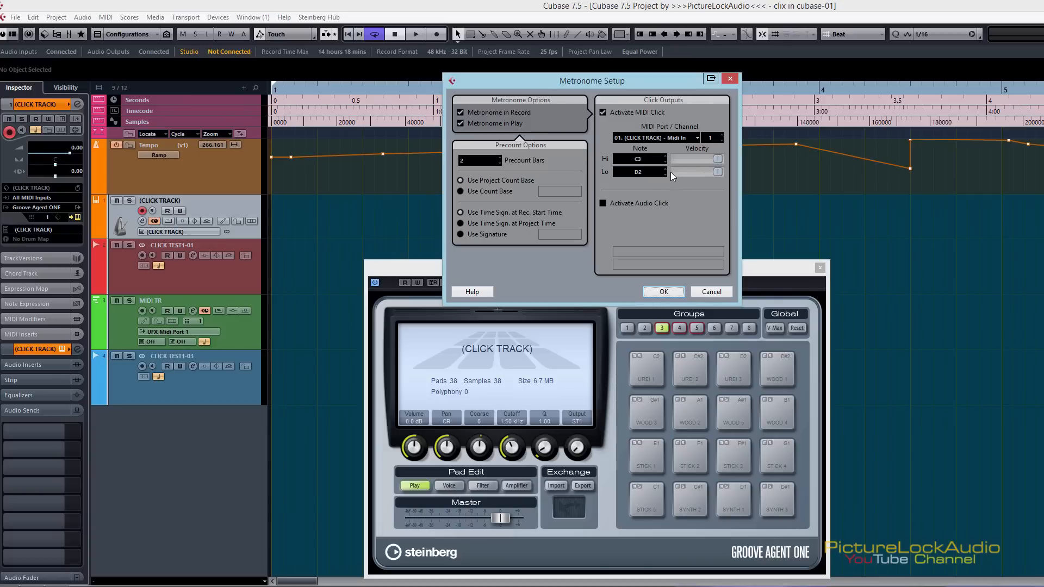
scroll(666, 164, "down", 5)
scroll(666, 161, "down", 1)
scroll(666, 159, "down", 1)
left_click(731, 79)
Audition the UREI 1, UREI 2, UREI 3 and WOOD 1 pads of group 3
left_click(657, 367)
left_click(692, 367)
left_click(728, 369)
left_click(689, 369)
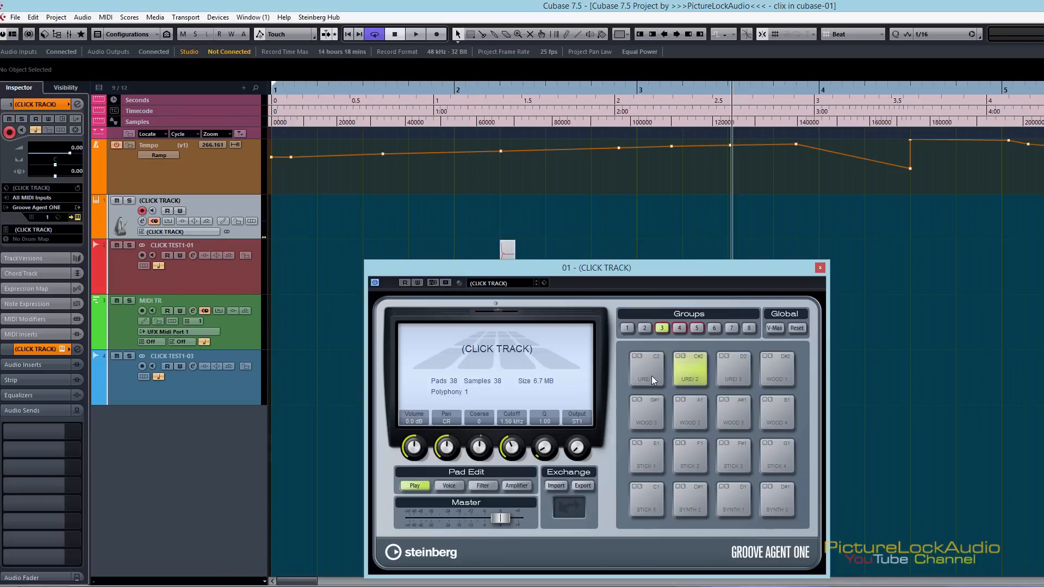
left_click(768, 375)
Turn on V-Max, audition the UREI 2, STICK 1 and STICK 3 pads, and move the Groove Agent ONE window aside
left_click(775, 328)
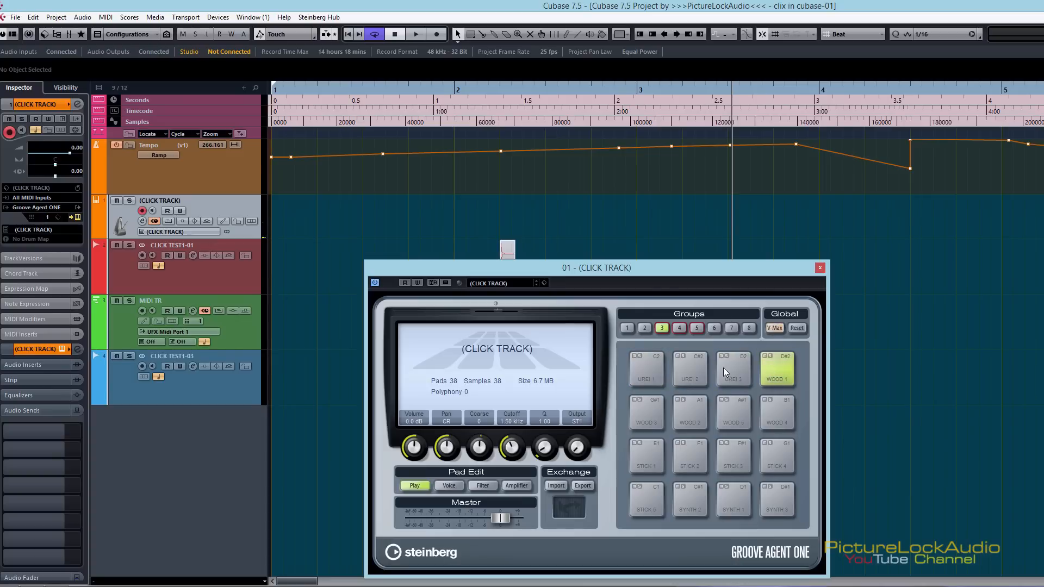
left_click(686, 367)
left_click(649, 454)
left_click(729, 448)
left_click_drag(668, 266, 934, 200)
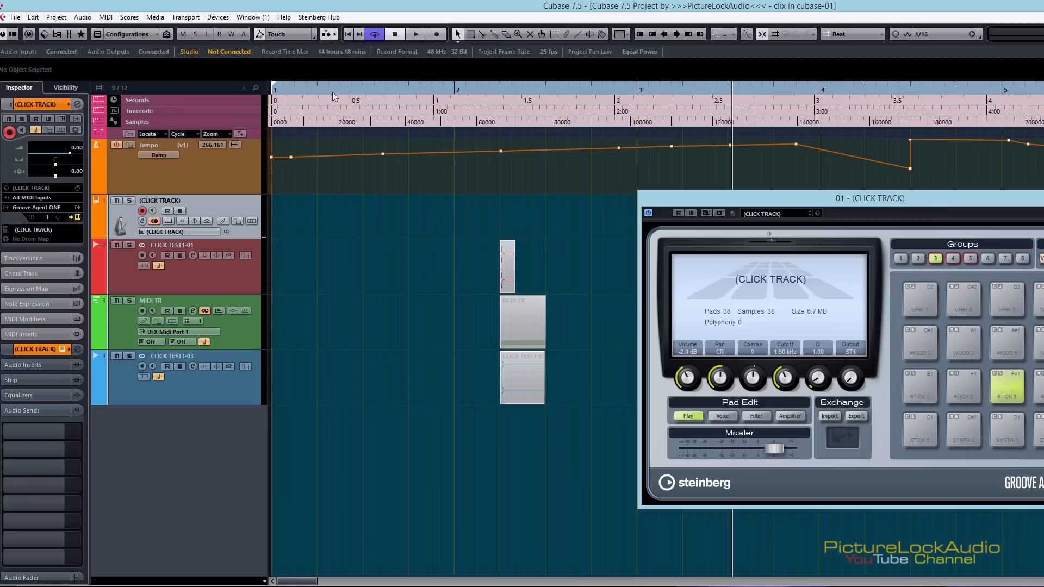
Return the playhead to the project start and close the Groove Agent ONE window
key("space")
left_click_drag(360, 89, 211, 93)
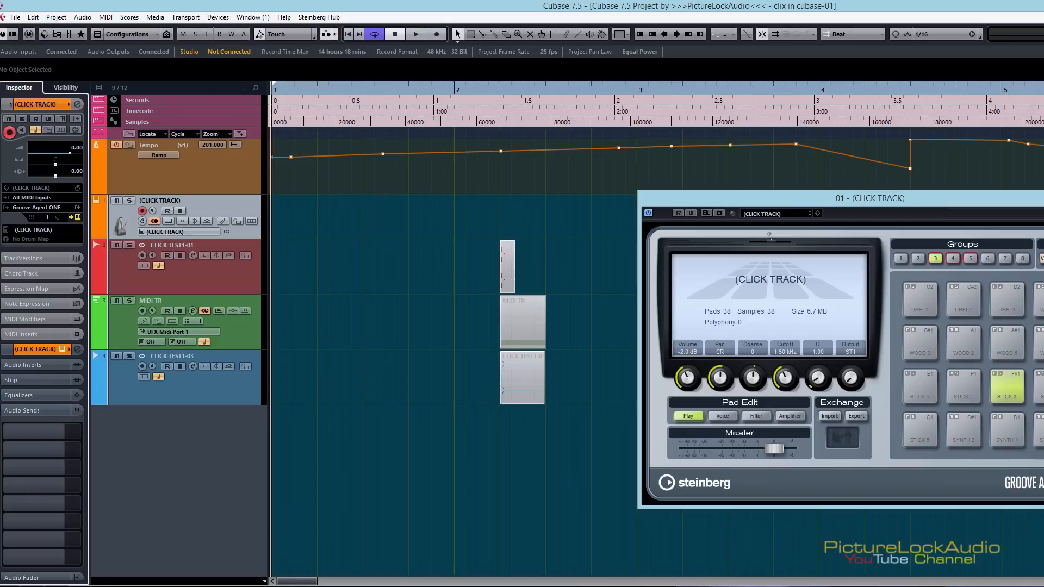
left_click(1043, 197)
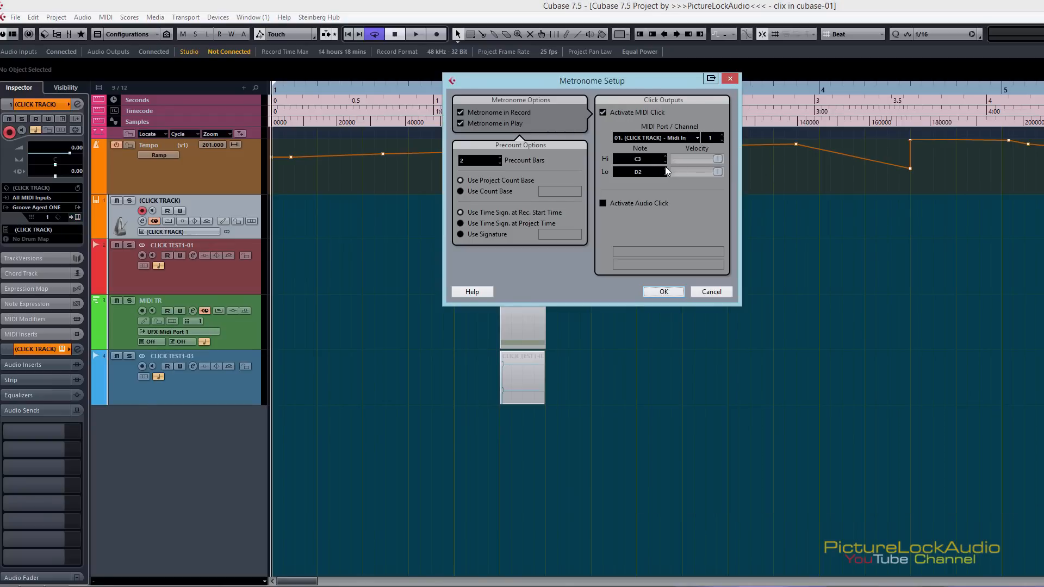
Set the metronome's Hi note to C2, keep the (CLICK TRACK) MIDI port and confirm the setup
scroll(667, 160, "down", 3)
scroll(667, 161, "down", 1)
scroll(667, 161, "down", 3)
scroll(667, 155, "up", 3)
scroll(666, 161, "down", 1)
left_click(634, 139)
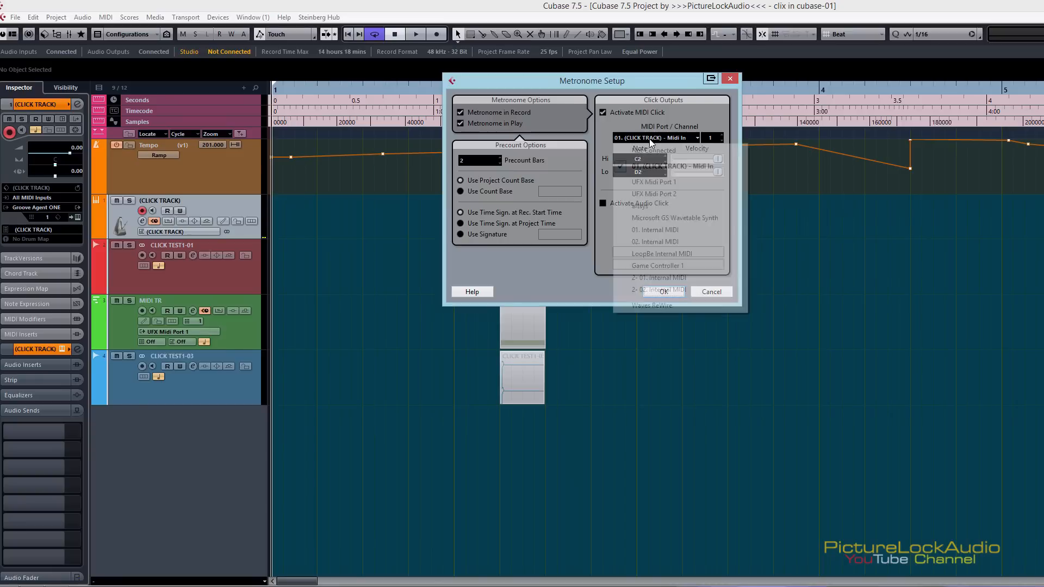
left_click(669, 126)
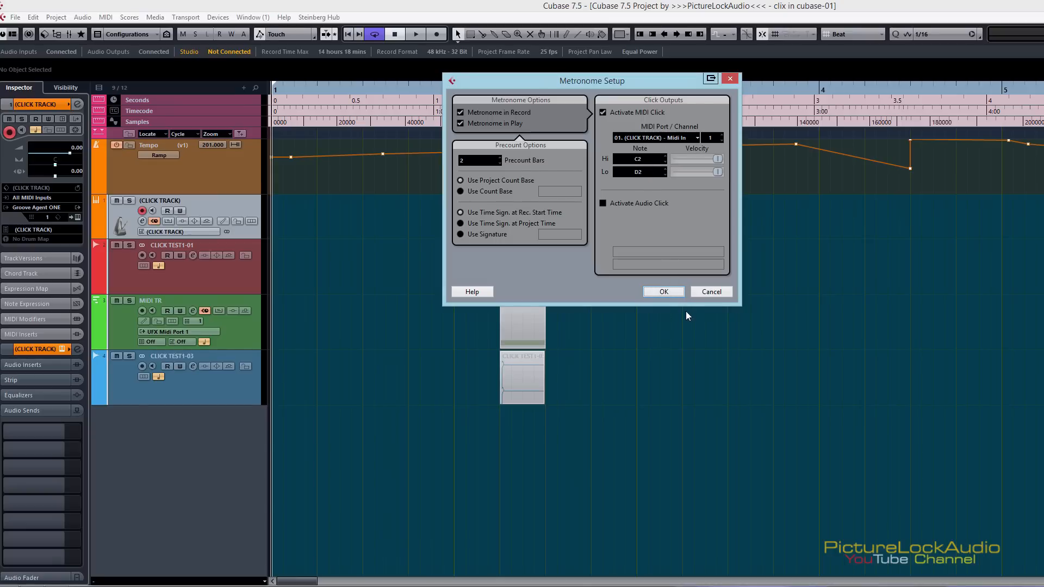
left_click(664, 292)
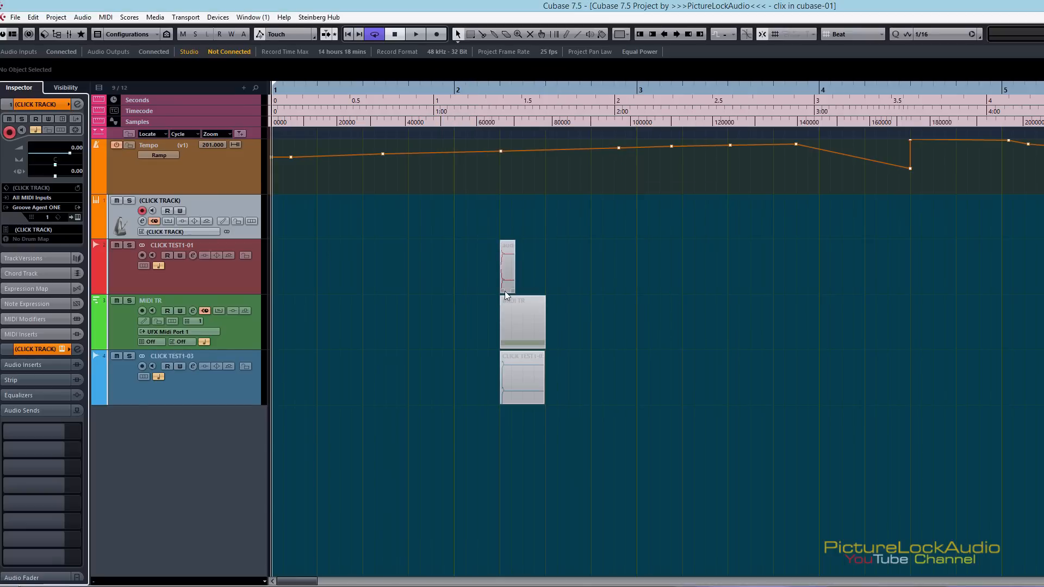
Play the project from the start to hear the MIDI click, then replay it while watching Groove Agent ONE
key("space")
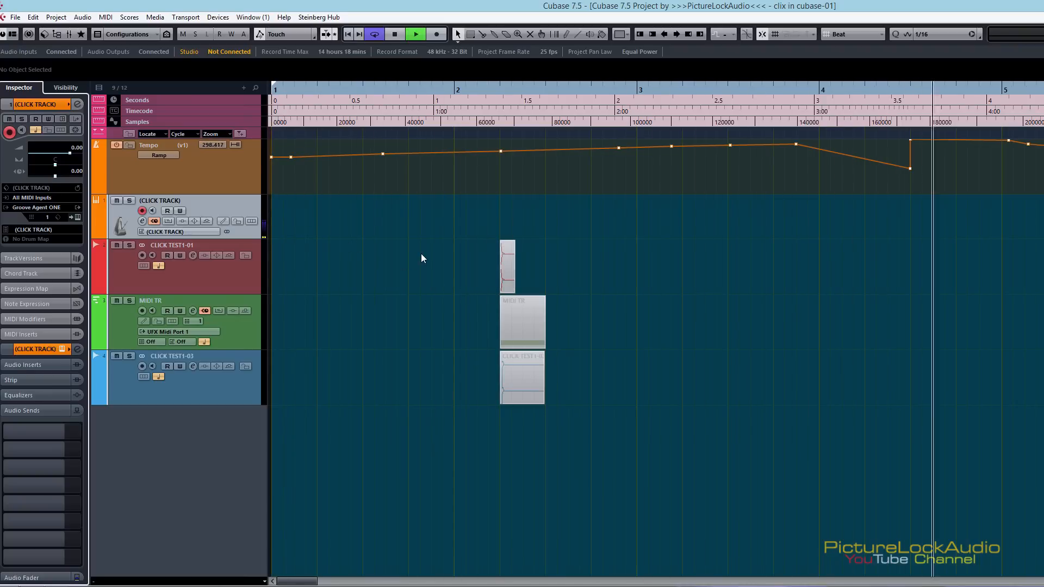
key("space")
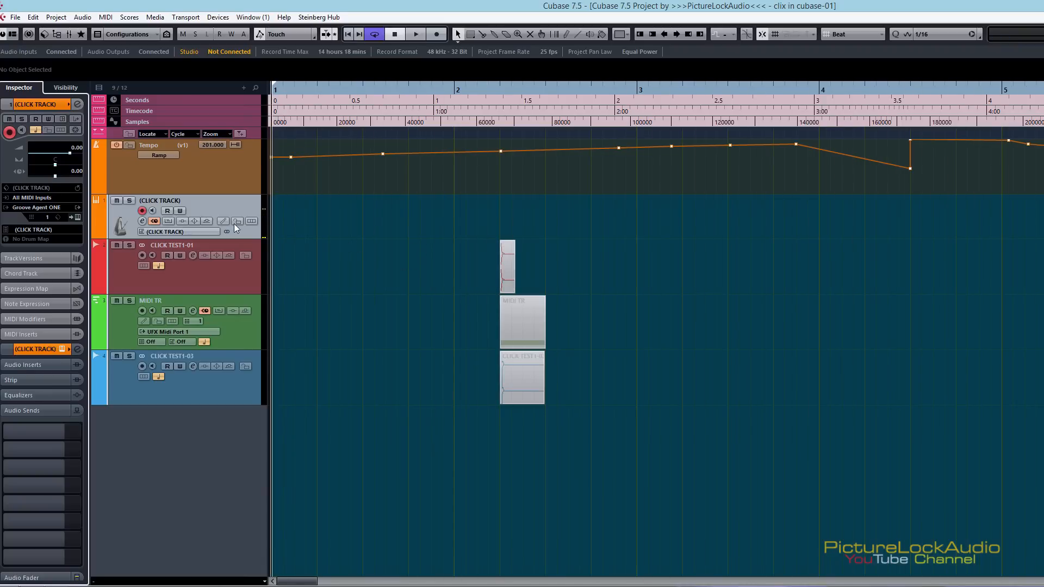
left_click(79, 217)
key("space")
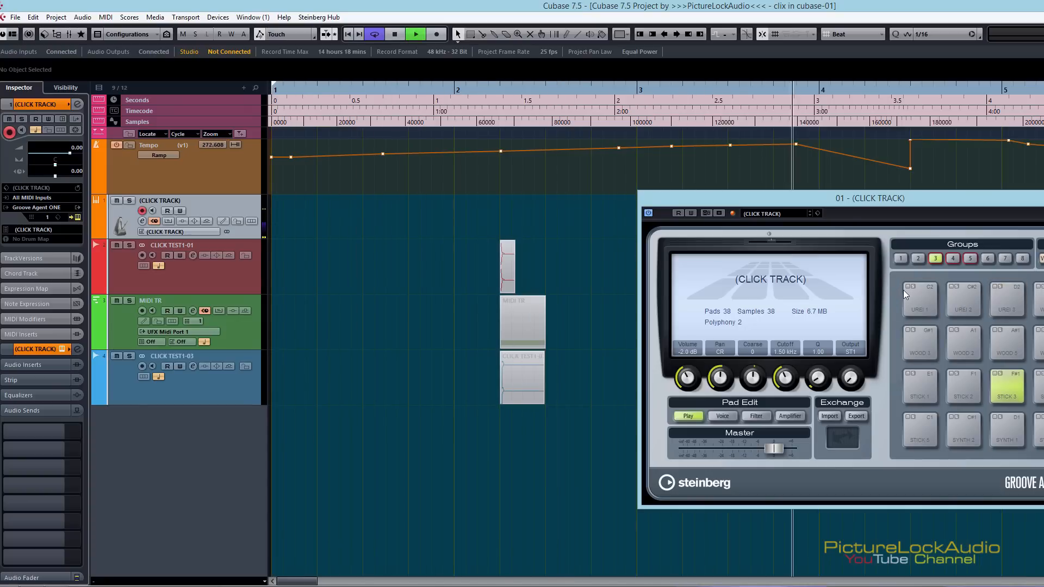
key("space")
left_click(1043, 197)
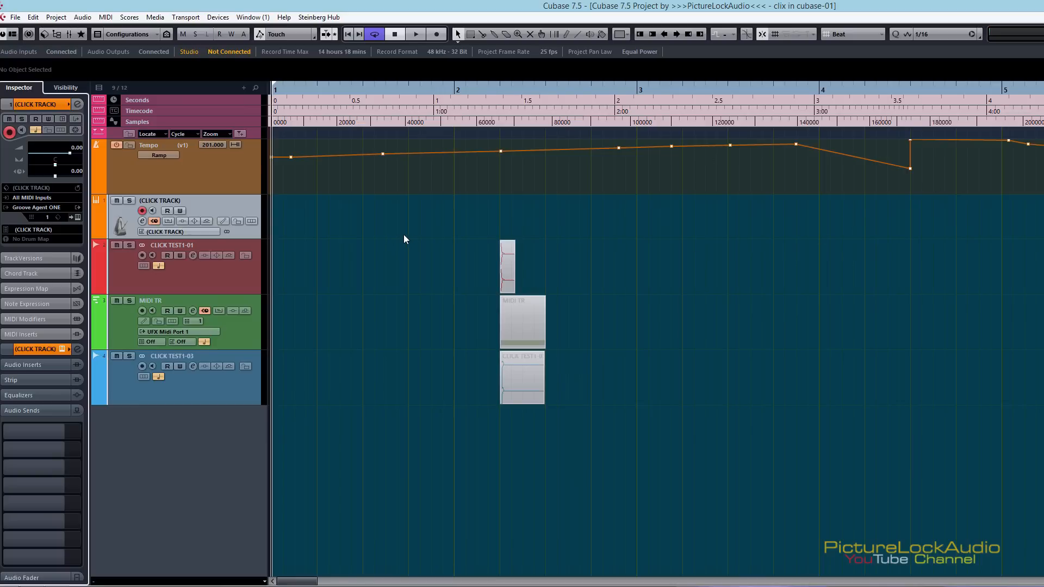
Export the Stereo Out mixdown as CLICK tr-v4 with Real-Time Export off, importing it into the pool and an audio track
left_click(561, 212)
key("ctrl+shift+e")
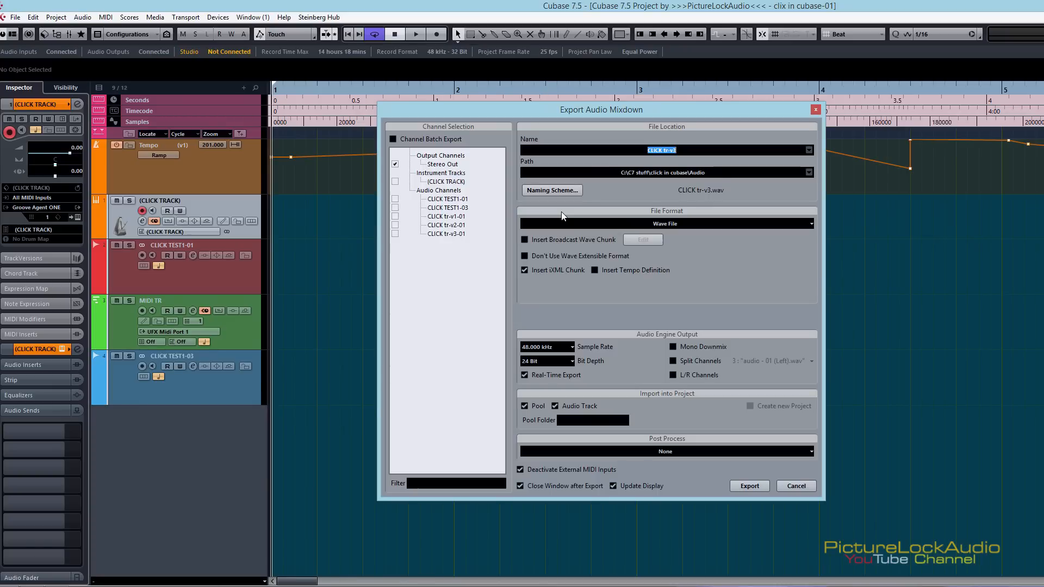
left_click(680, 151)
left_click(524, 374)
left_click(525, 374)
left_click(523, 376)
left_click(749, 486)
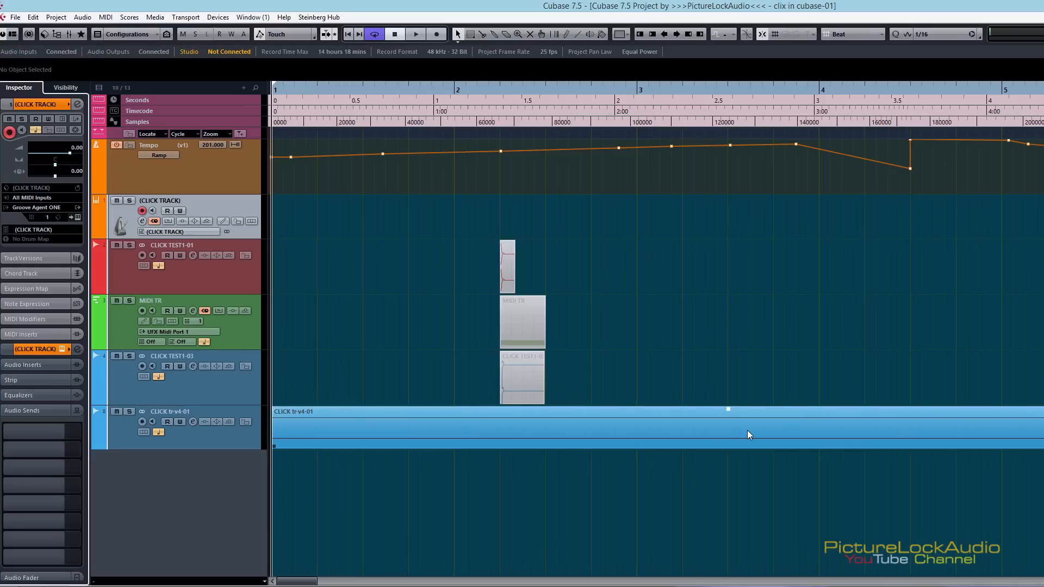
Export the Stereo Out mixdown again with Real-Time Export on, creating a unique name for the existing CLICK tr-v4 file
key("ctrl+shift+e")
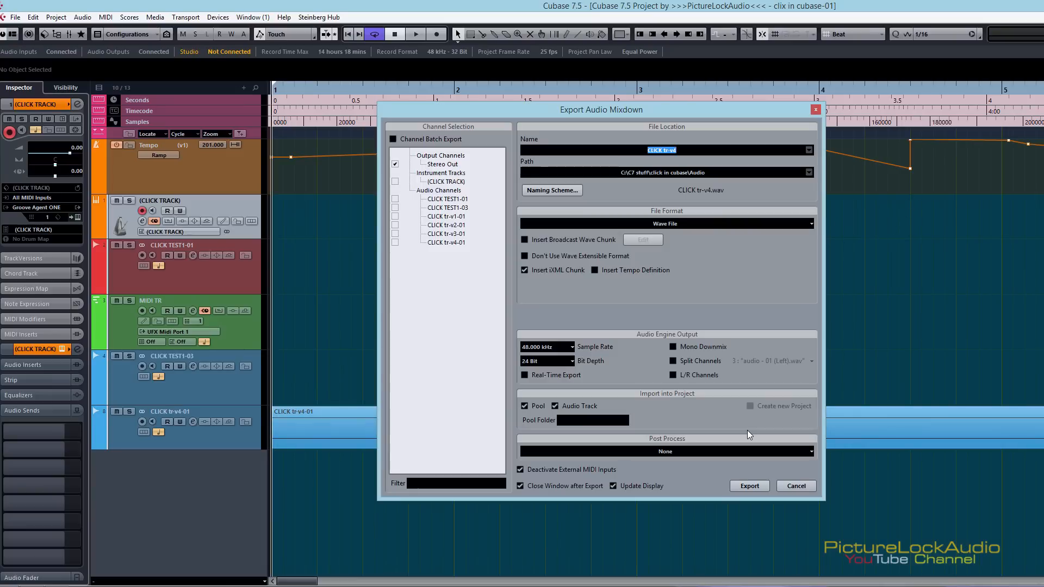
left_click(524, 375)
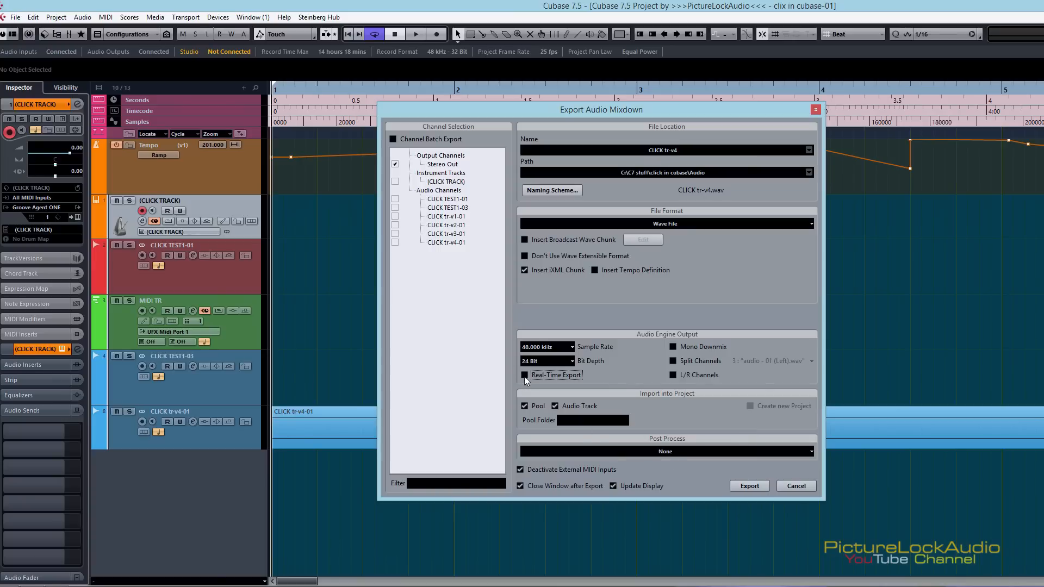
left_click(754, 488)
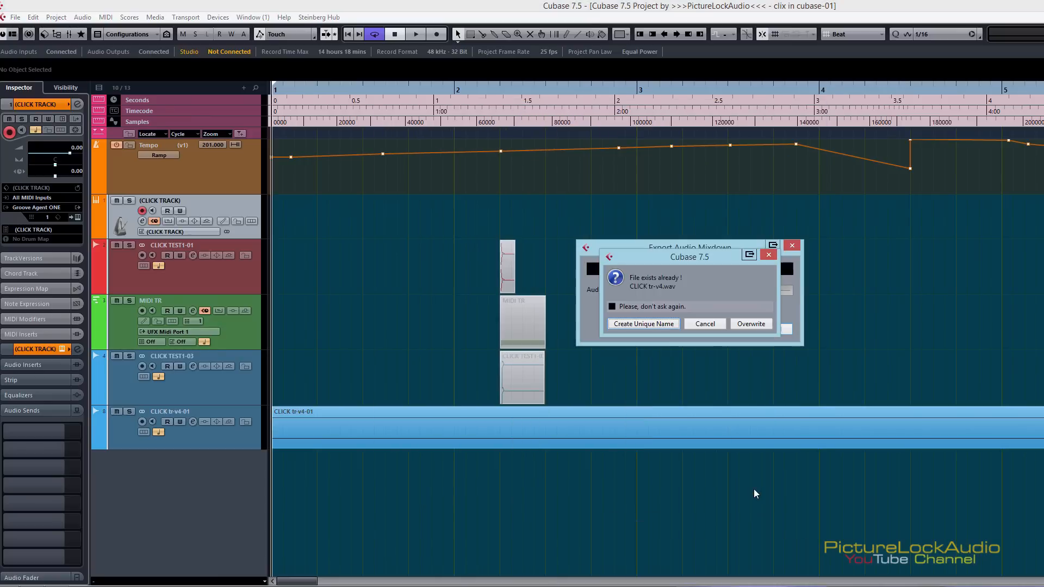
left_click(660, 324)
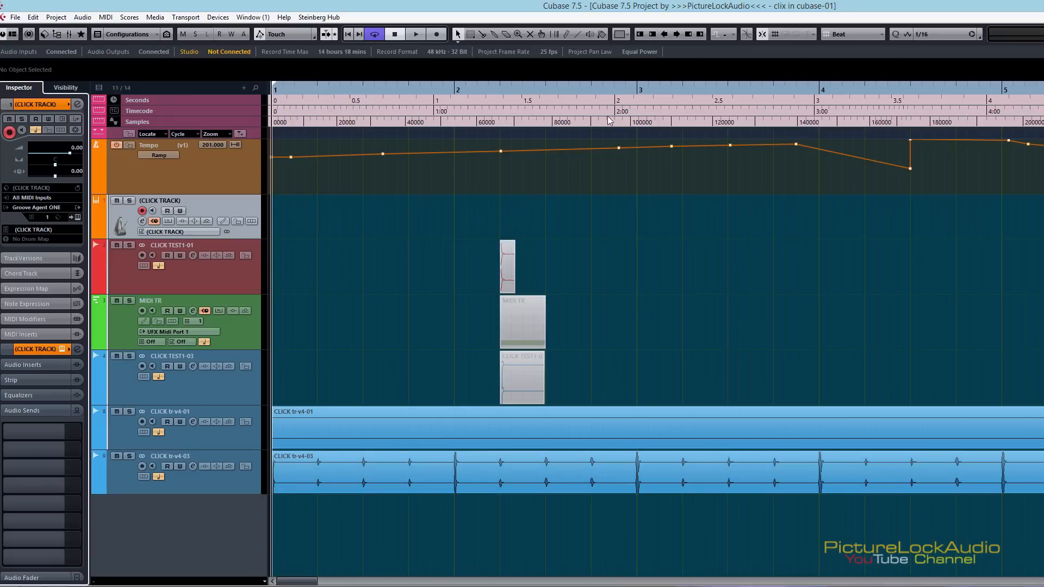
Solo the CLICK tr-v4-03 track and play it from near the project start to check the real-time click export
left_click_drag(607, 90, 605, 57)
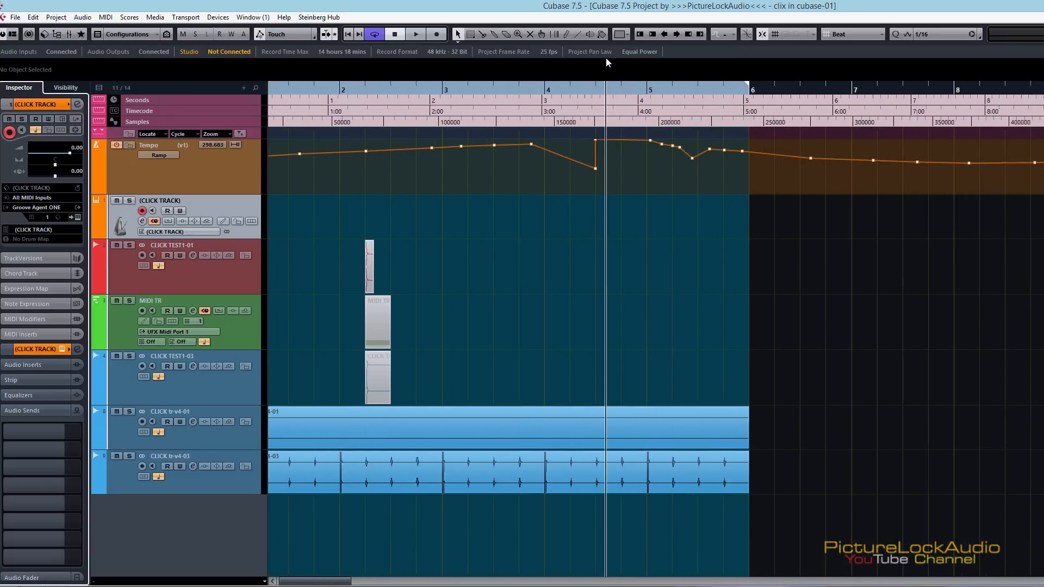
left_click(128, 456)
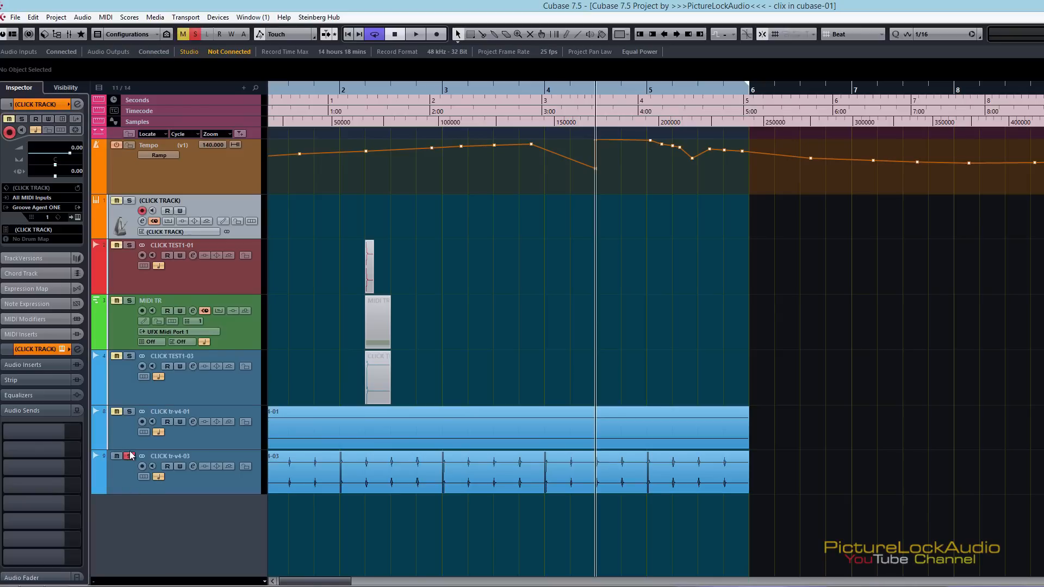
left_click_drag(321, 89, 216, 96)
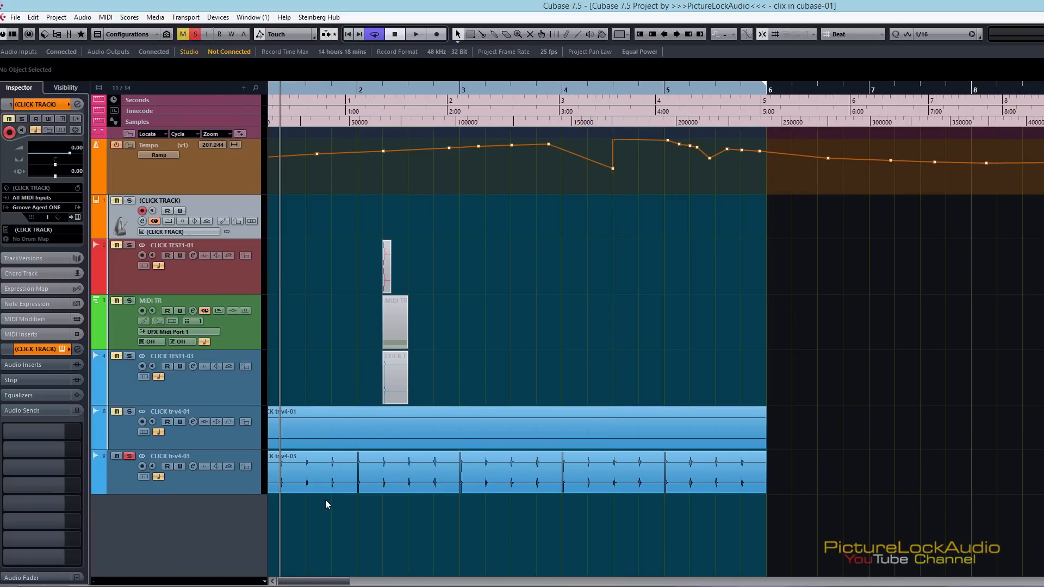
key("space")
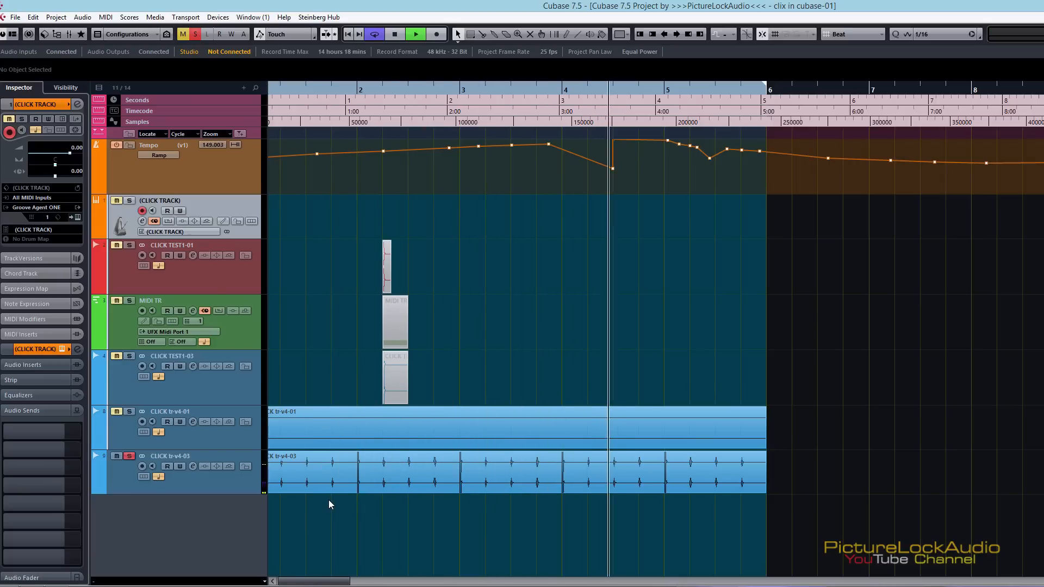
key("space")
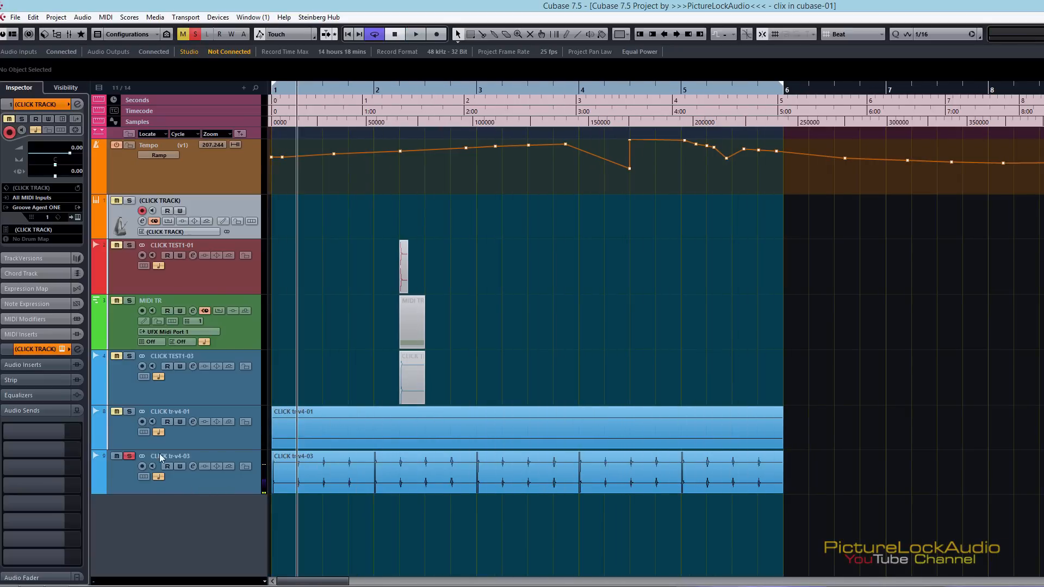
Switch the tempo track to version v2 and play the soloed CLICK tr-v4-03 track against it
left_click(193, 145)
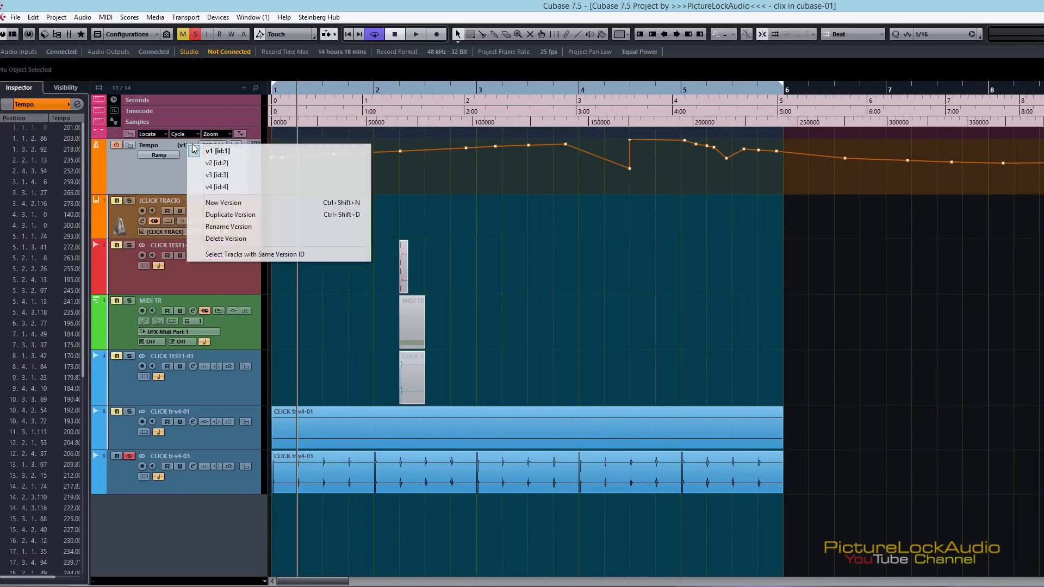
left_click(210, 157)
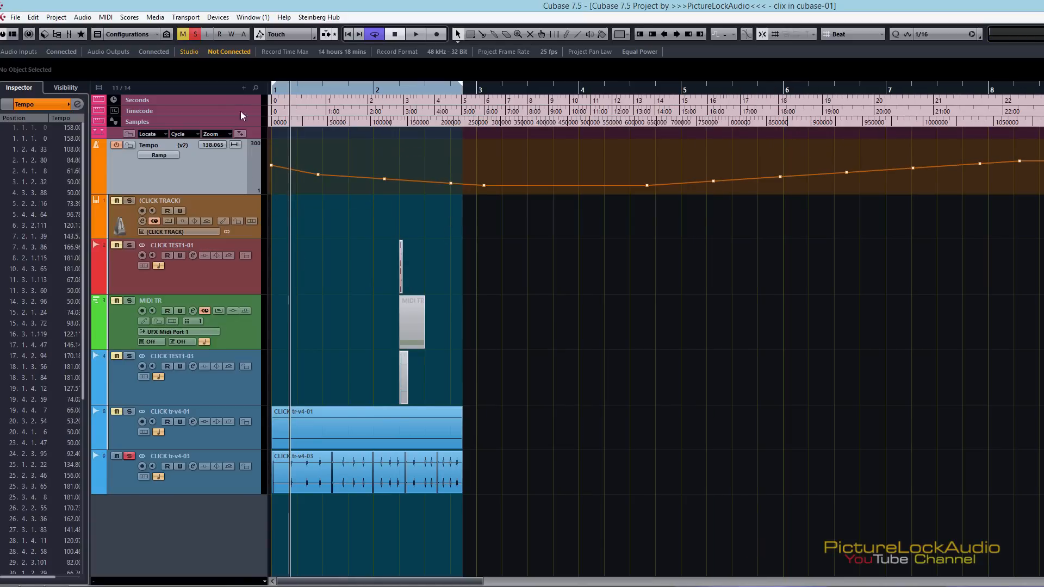
key("space")
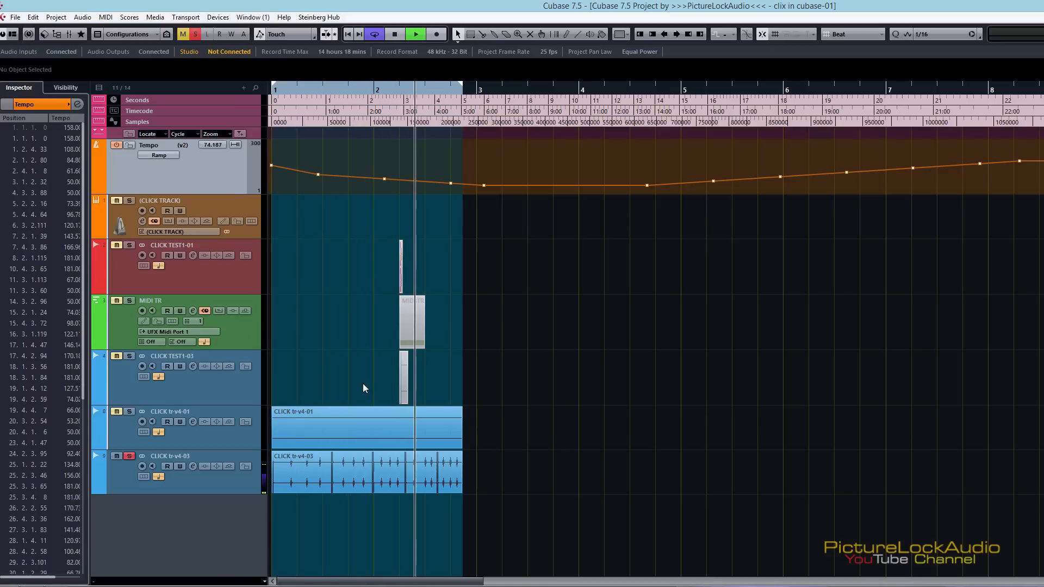
key("space")
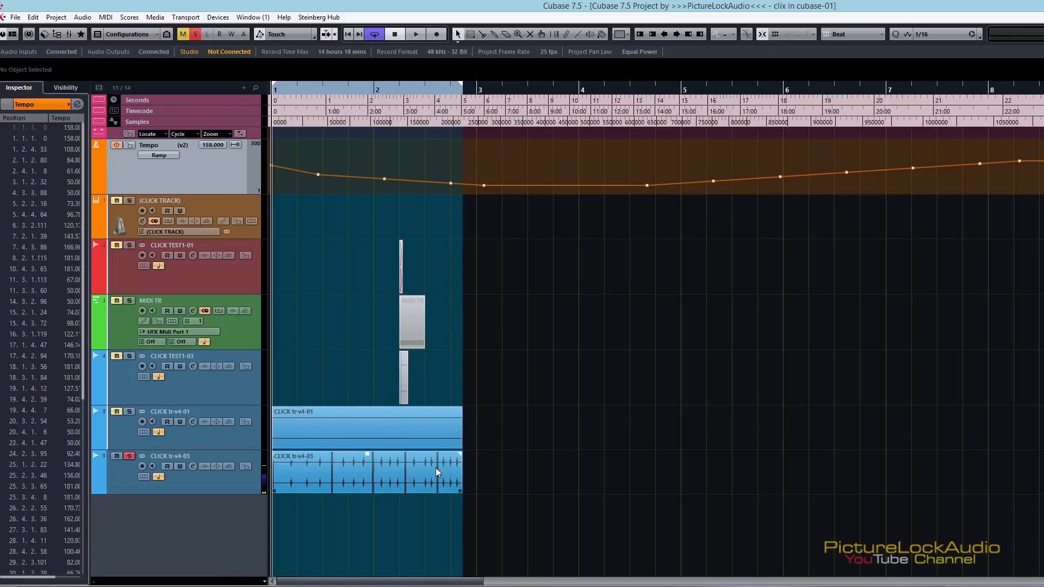
Switch the tempo track to version v3 and play the soloed click track against it
left_click(193, 147)
left_click(225, 181)
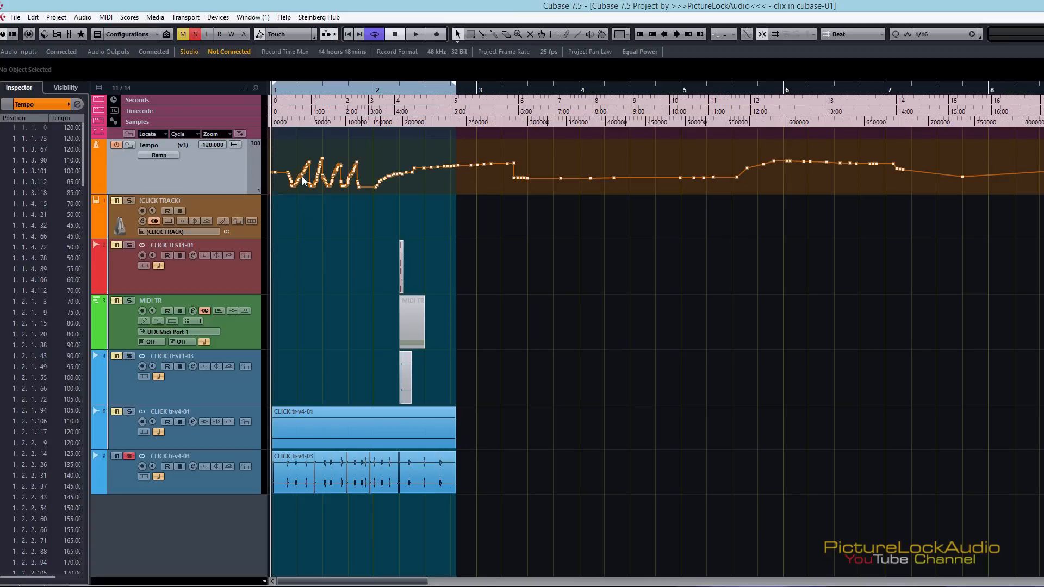
key("space")
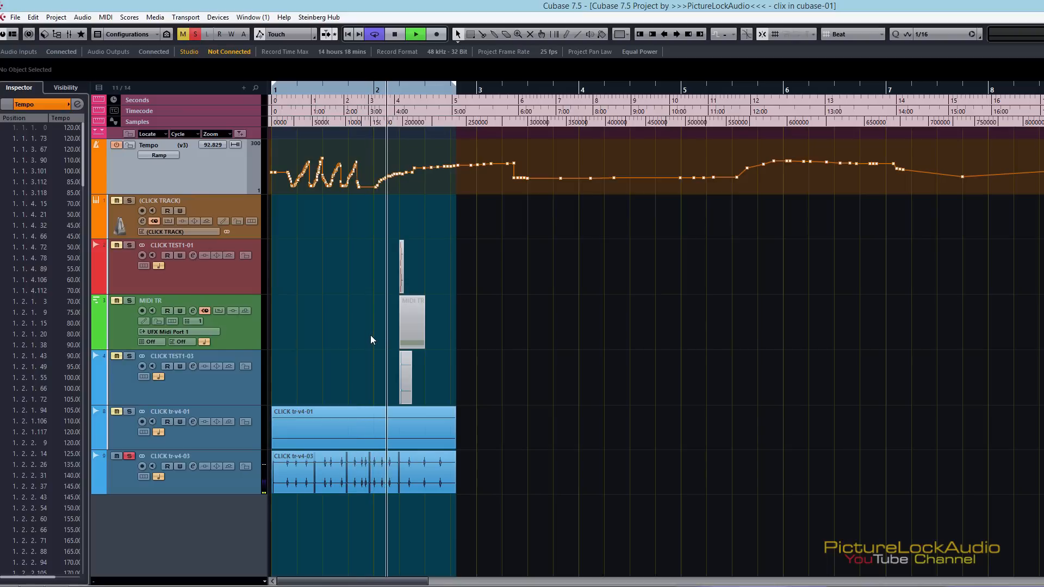
key("space")
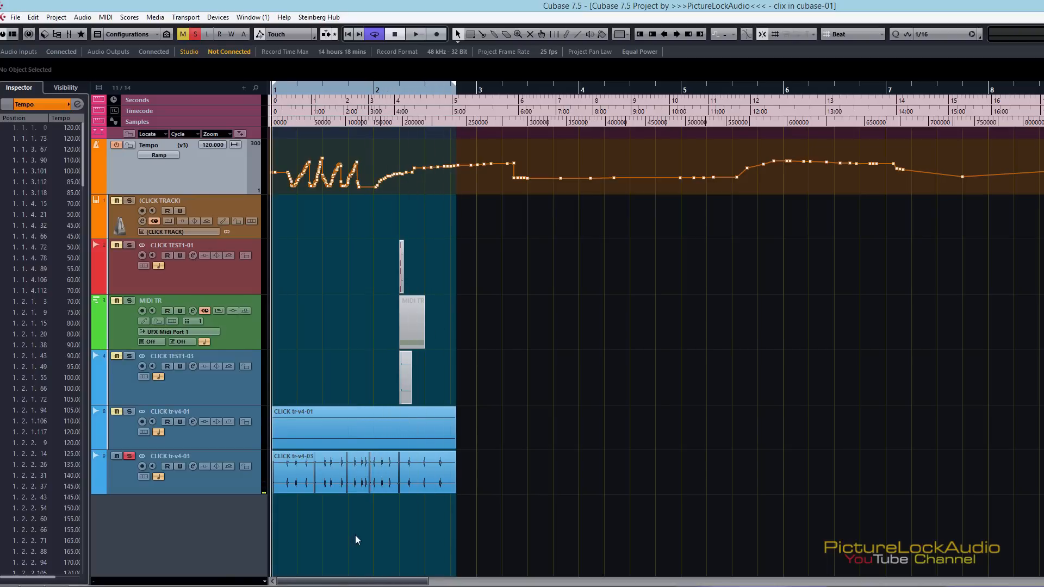
Keep tempo version v3, remove the solo from the CLICK tr-v4-03 track and mute that track instead
left_click(182, 145)
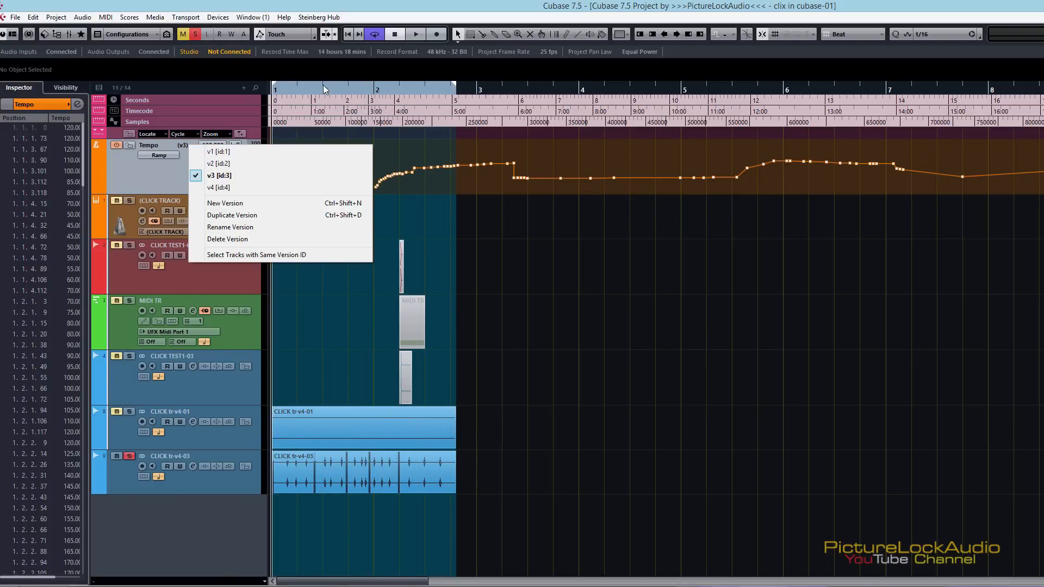
left_click(130, 451)
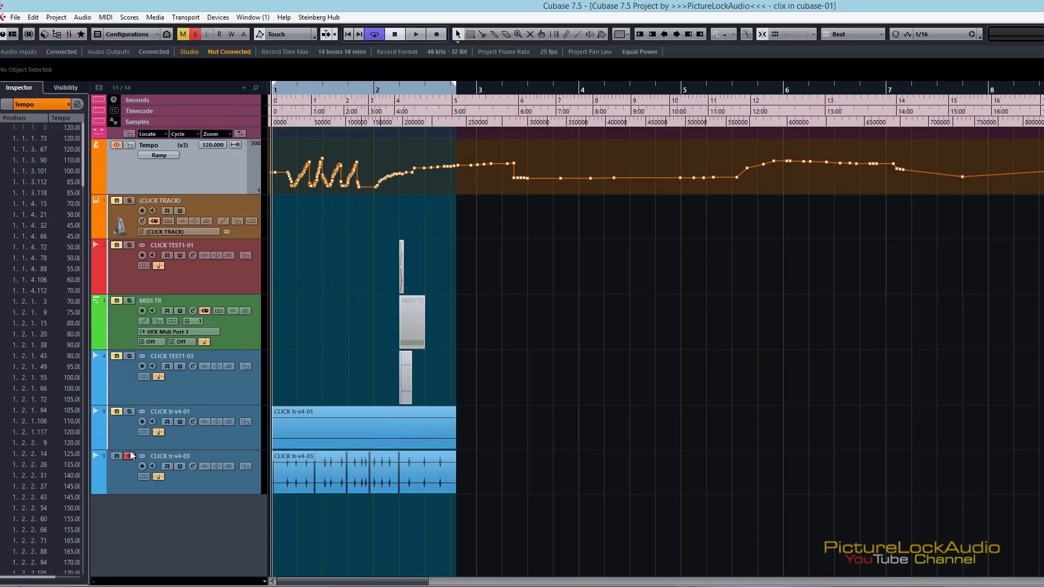
left_click(130, 454)
left_click(116, 455)
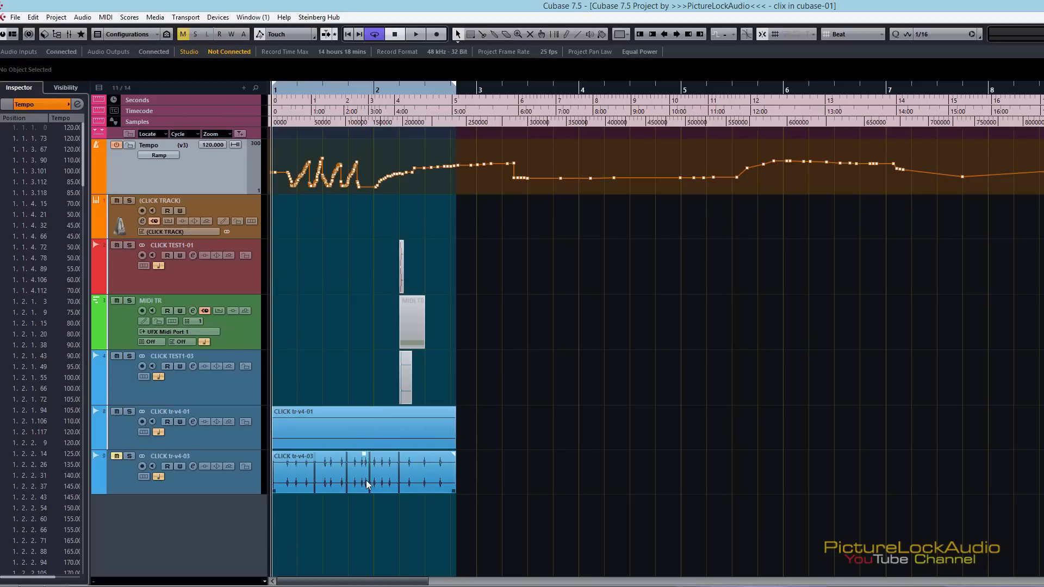
Export the Stereo Out mixdown as CLICK tr-v5 with Real-Time Export on, importing it into the pool and an audio track
key("ctrl+shift+e")
left_click(683, 154)
key("BackSpace")
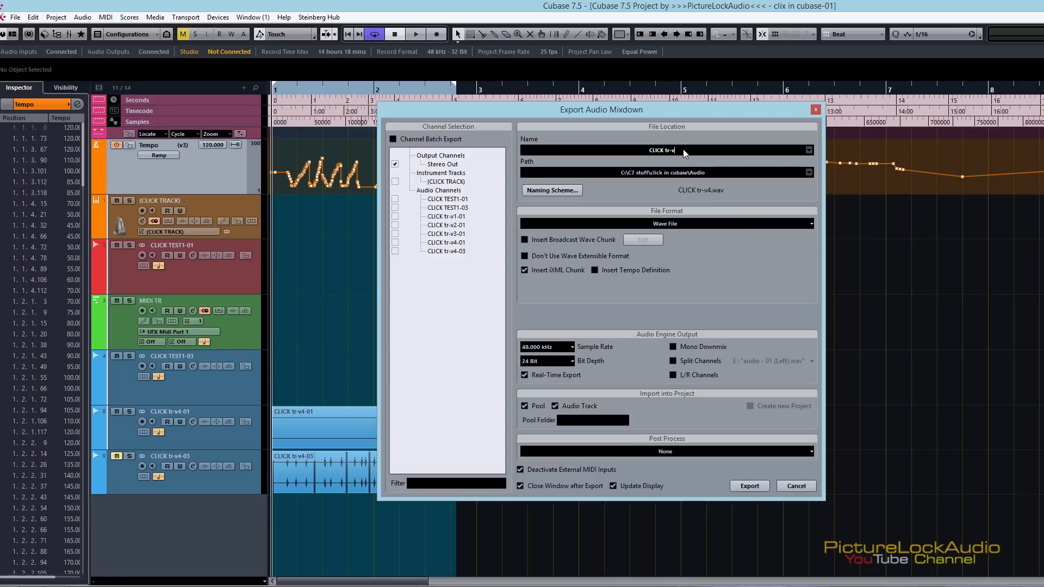
type("5")
left_click(756, 489)
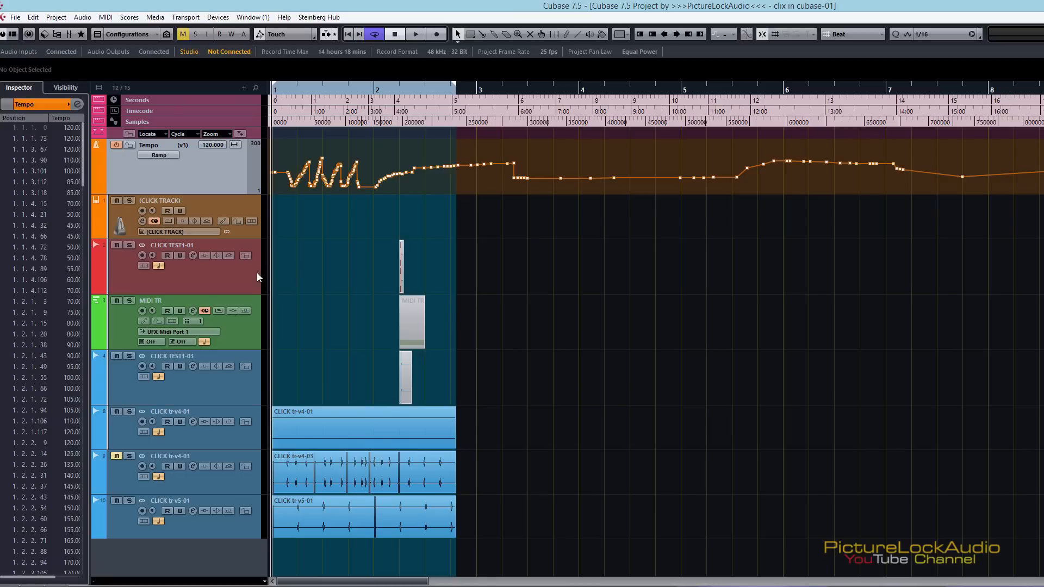
Switch the tempo track to version v1 and on to v2, and mute the CLICK tr-v5-01 track
left_click(193, 145)
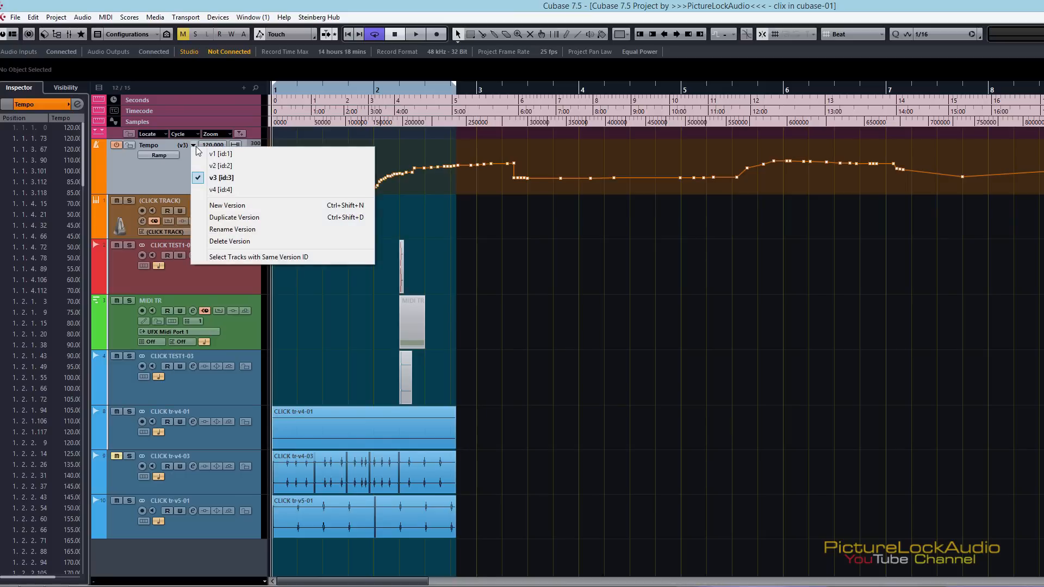
left_click(215, 155)
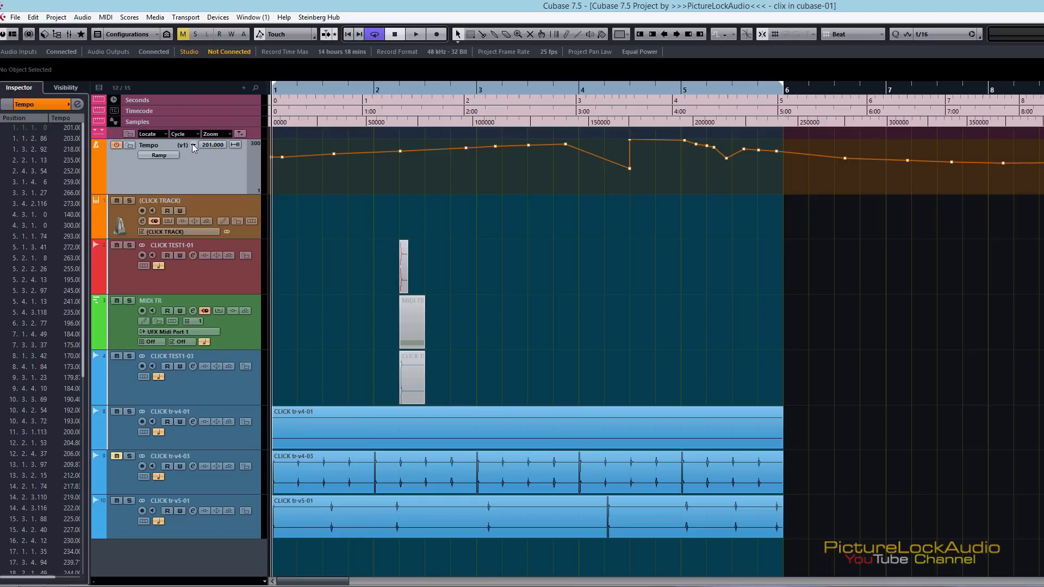
left_click(192, 144)
left_click(225, 165)
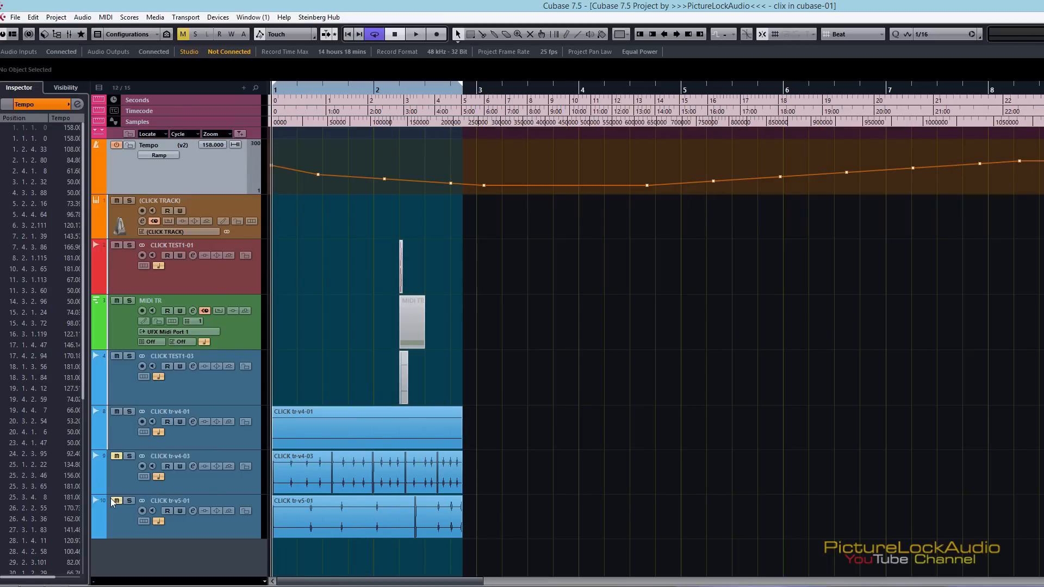
Export the Stereo Out mixdown as CLICK tr-v6 with Real-Time Export on, importing it into the pool and an audio track
key("ctrl+shift+e")
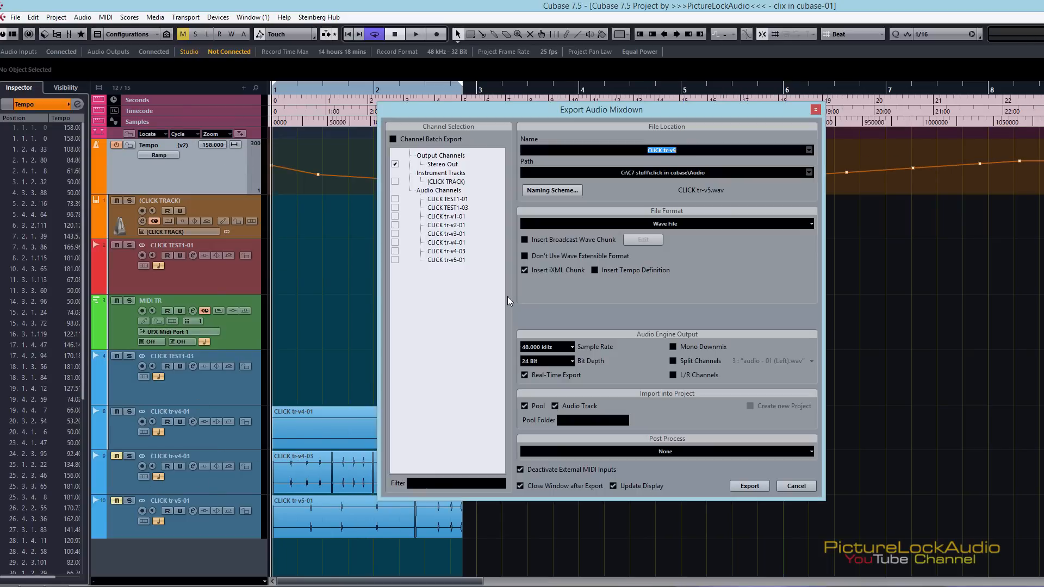
left_click(680, 152)
key("BackSpace")
type("6")
left_click(762, 483)
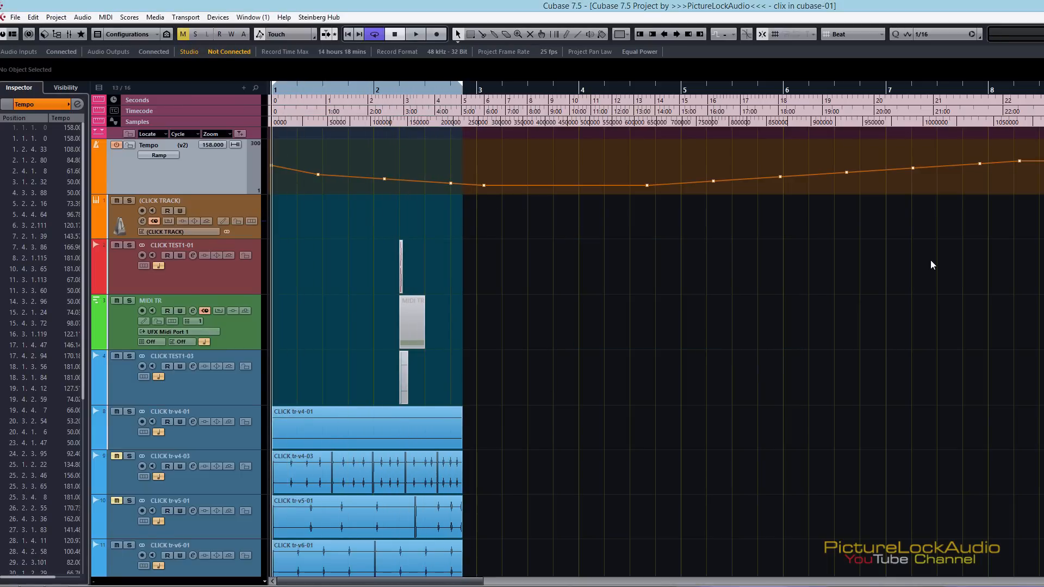
Select the CLICK tr-v6-01 track and unmute the CLICK tr-v4-03 and CLICK tr-v5-01 tracks
scroll(657, 336, "down", 1)
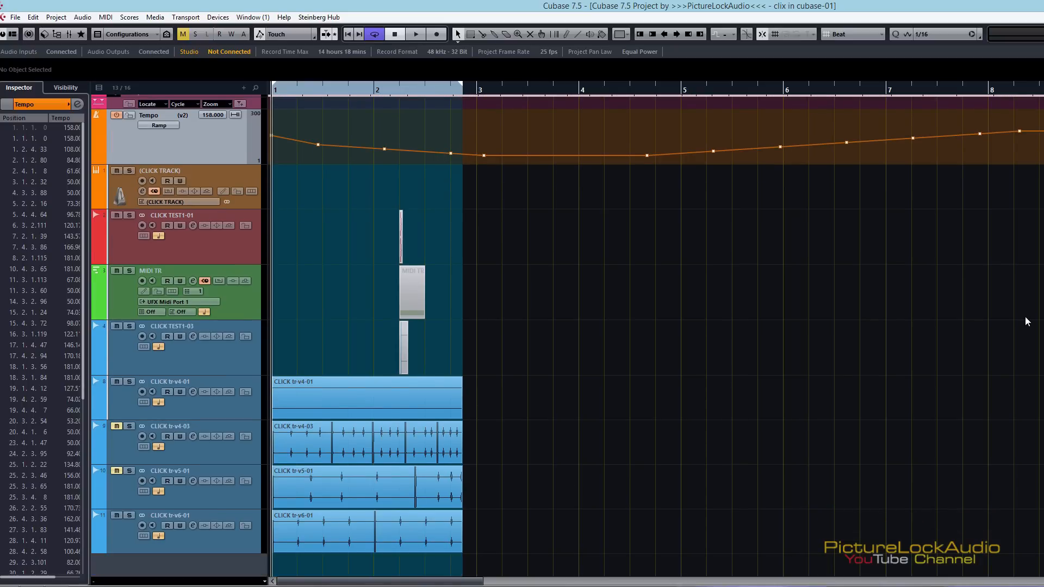
left_click(120, 531)
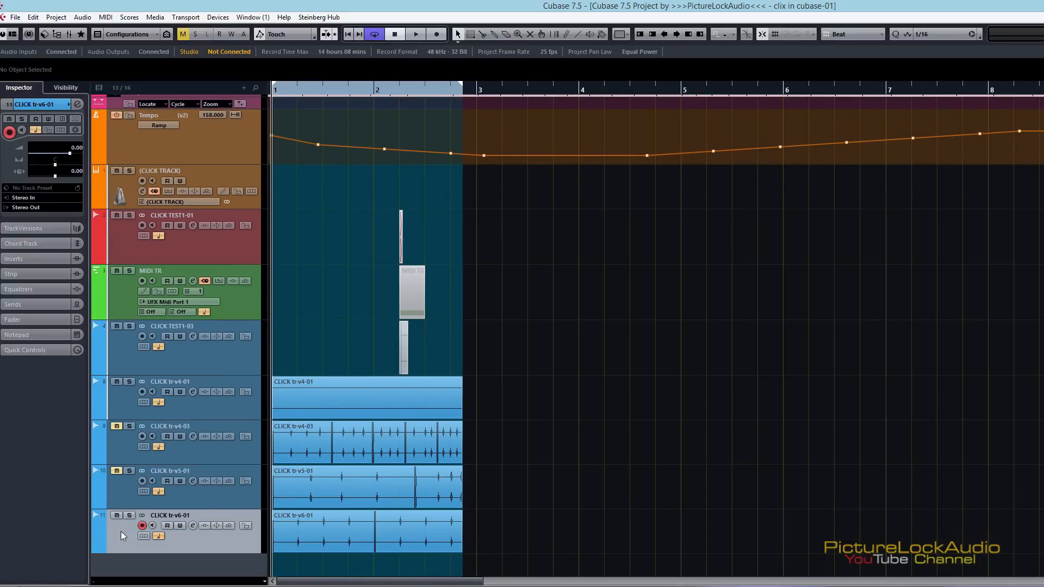
left_click(114, 429)
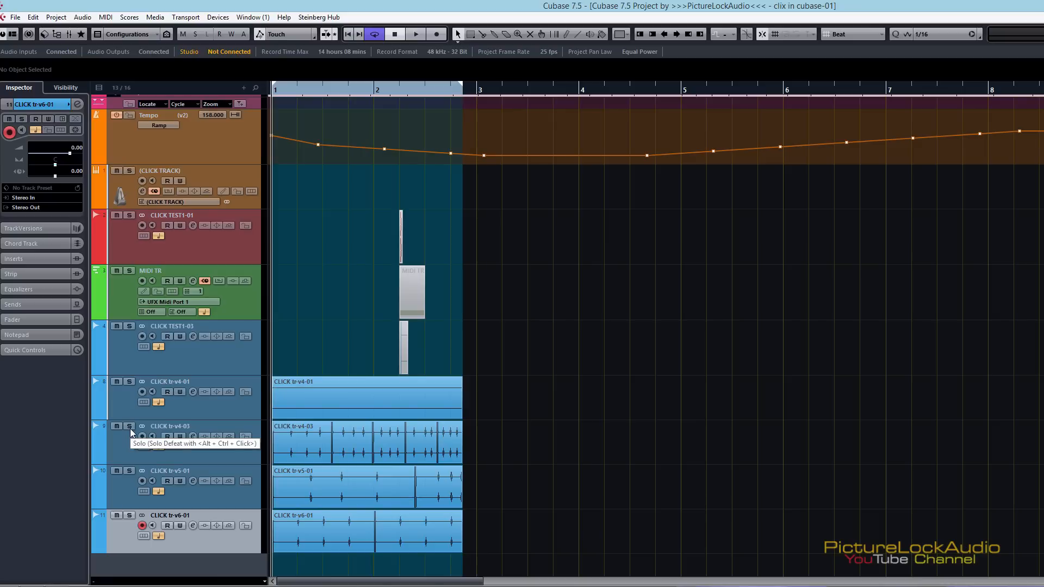
Review the MIDI click settings in the Metronome Setup and close it without changes
key("shift+c")
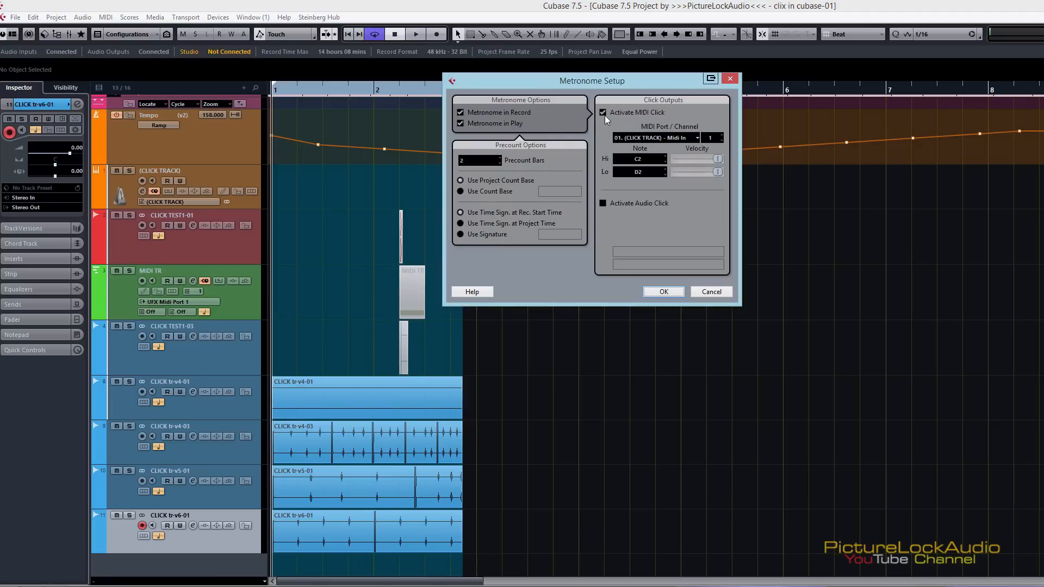
left_click(730, 81)
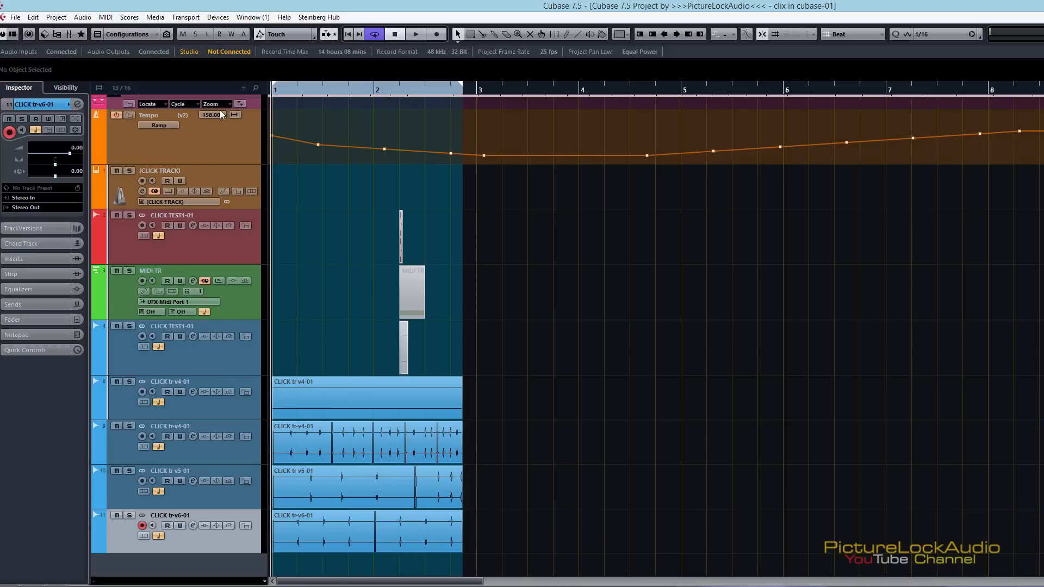
Solo the CLICK tr-v4-03 track and play it against tempo version v2, with its click transients shown enlarged
key("h")
key("h")
key("h")
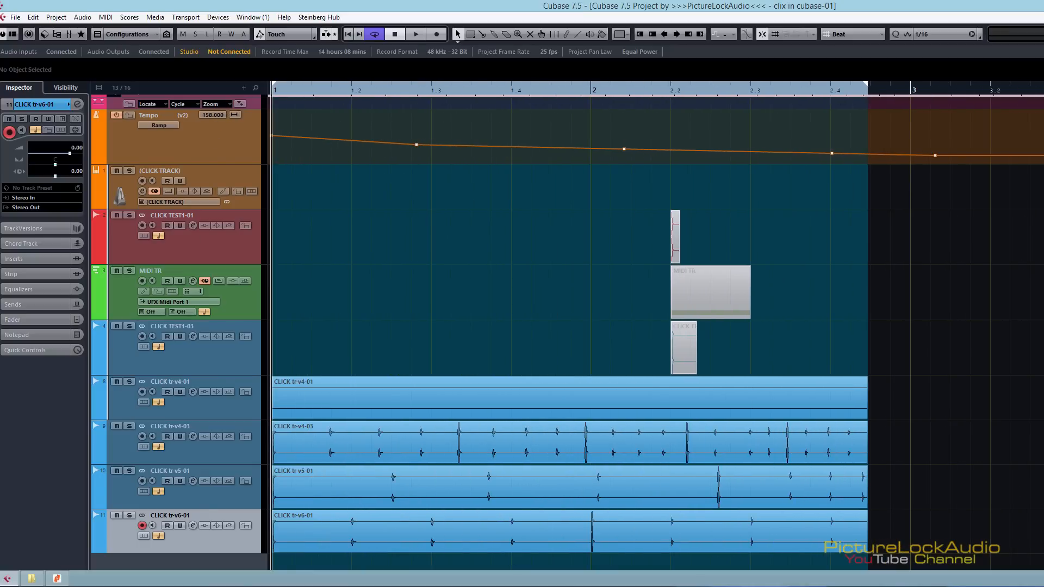
left_click(135, 420)
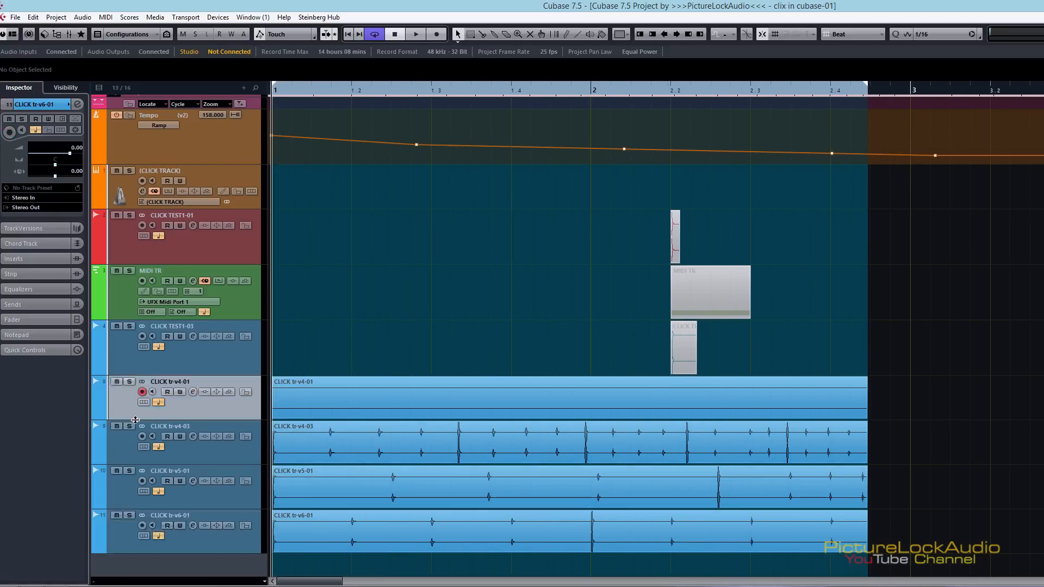
left_click(132, 425)
key("space")
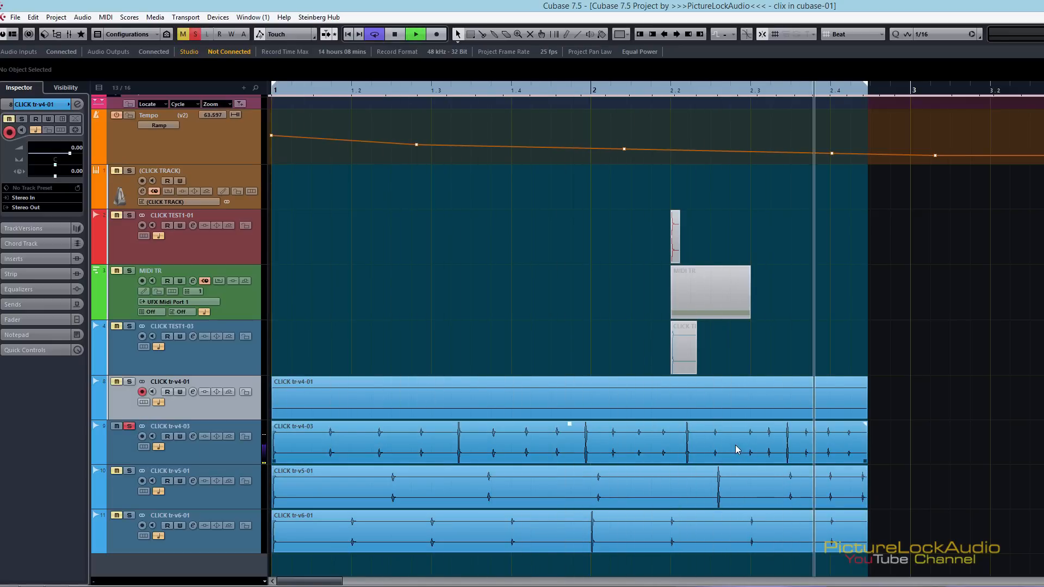
Solo and play the CLICK tr-v5-01 track, stop, and do the same with CLICK tr-v6-01 to compare the clicks
left_click(123, 499)
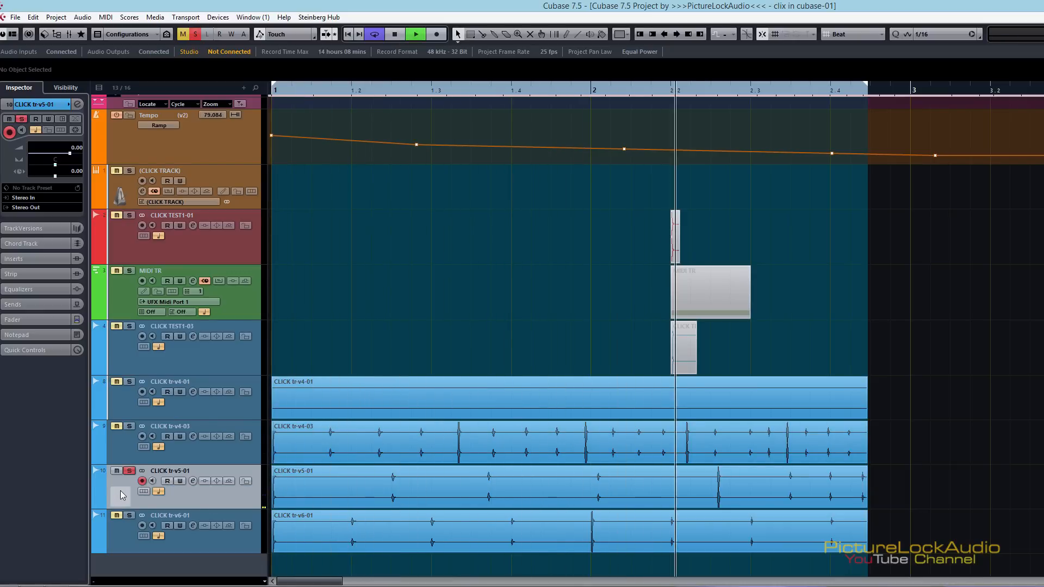
key("space")
left_click(119, 535)
key("space")
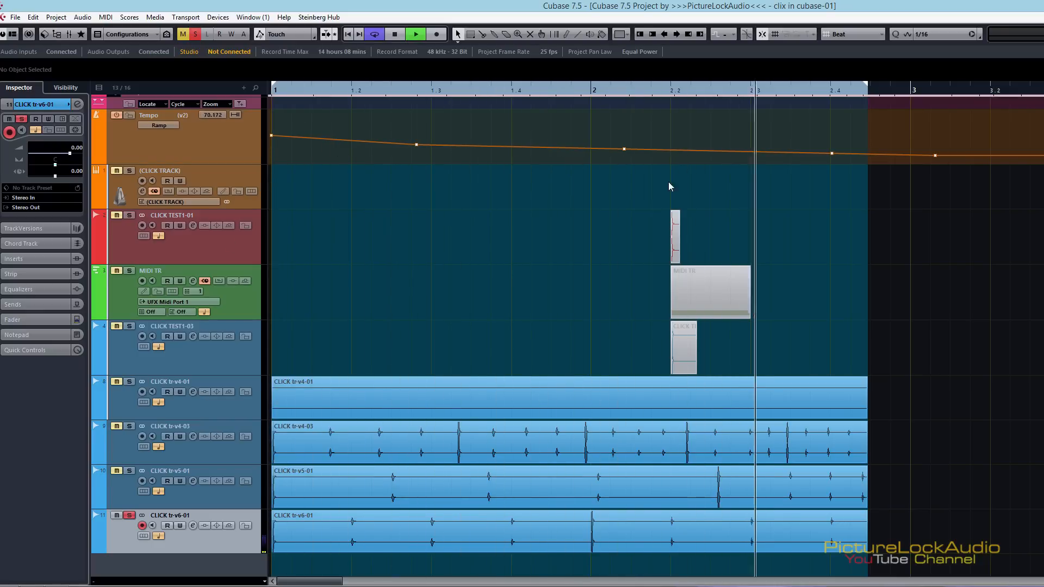
Stop playback and unsolo the CLICK tr-v6-01 track
key("space")
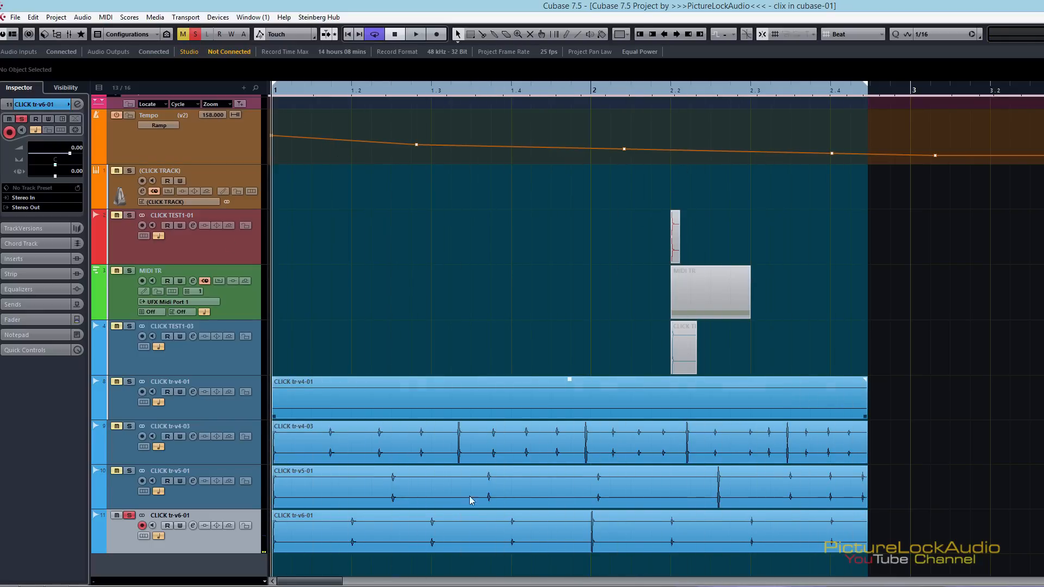
left_click(130, 516)
left_click_drag(461, 96, 455, 63)
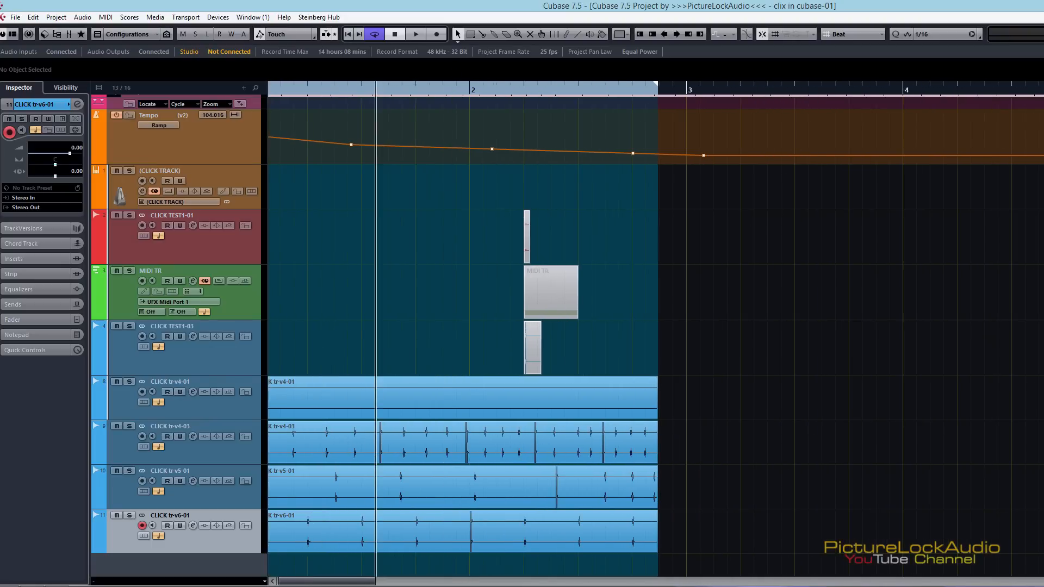
Select the (CLICK TRACK) instrument track and review the metronome's MIDI click port and Hi/Lo note assignments, closing the Metronome Setup without changes
scroll(462, 326, "up", 1)
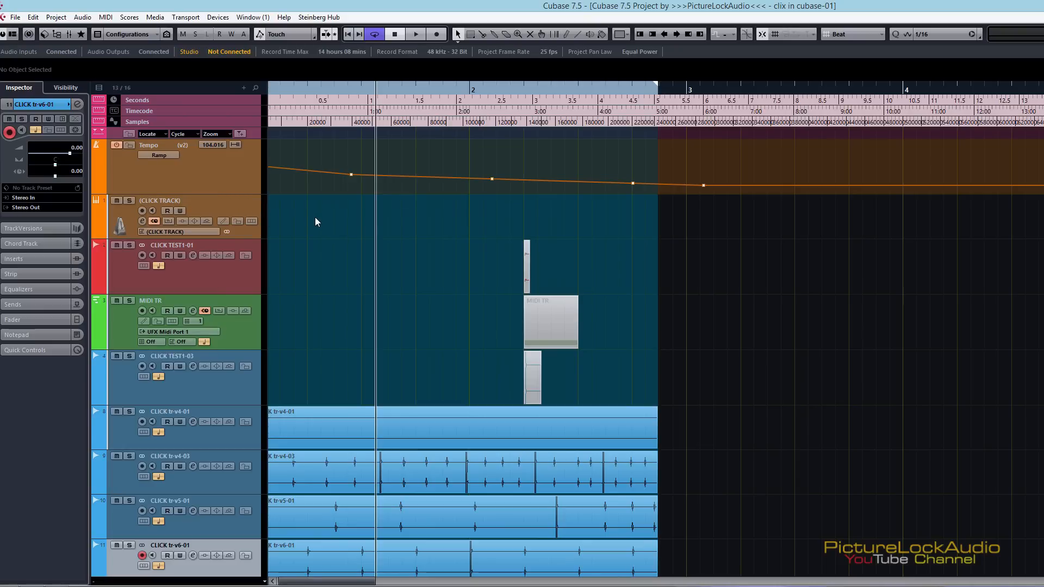
left_click(215, 205)
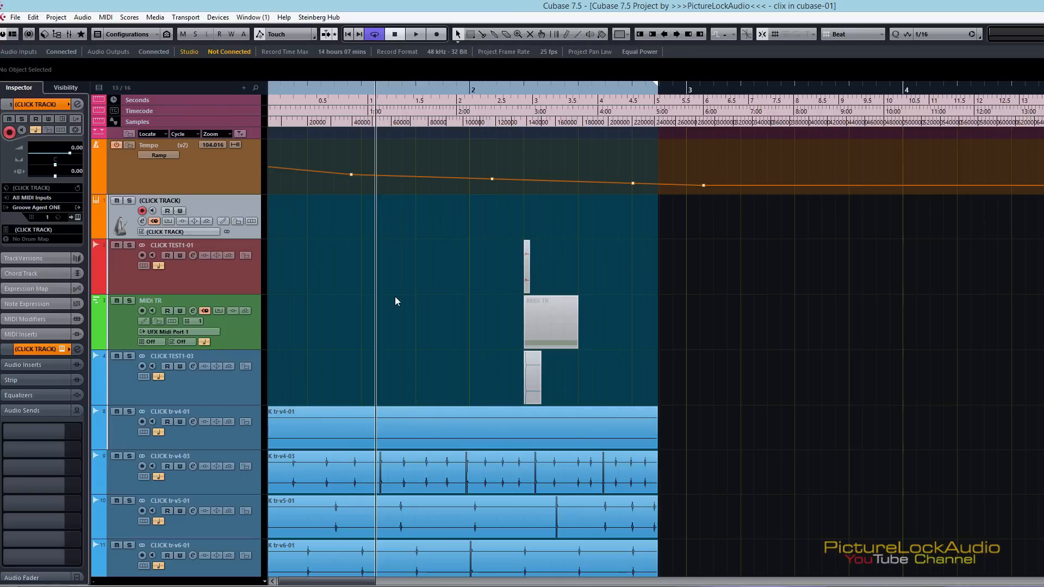
key("alt+c")
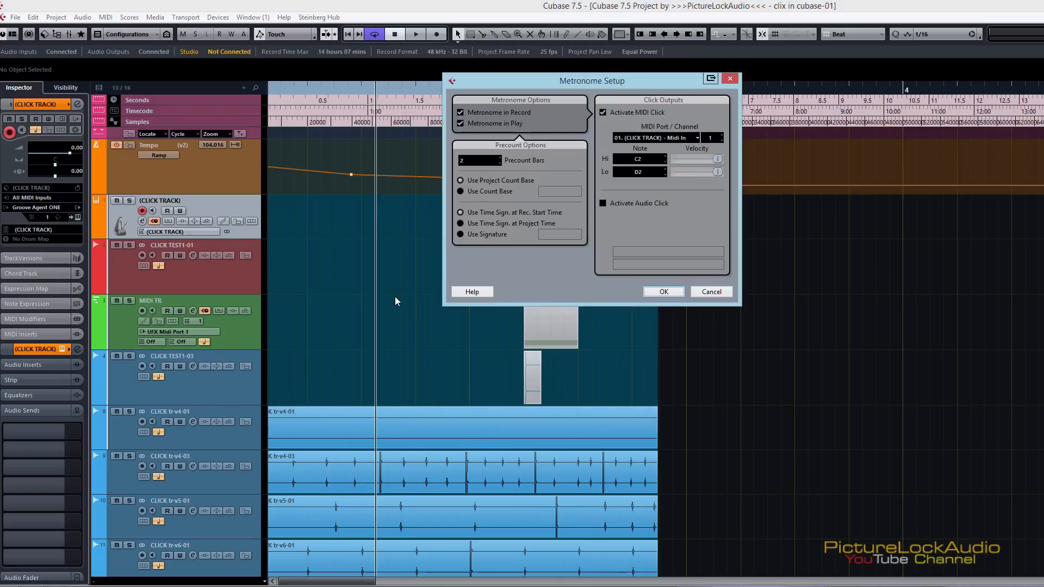
left_click(670, 140)
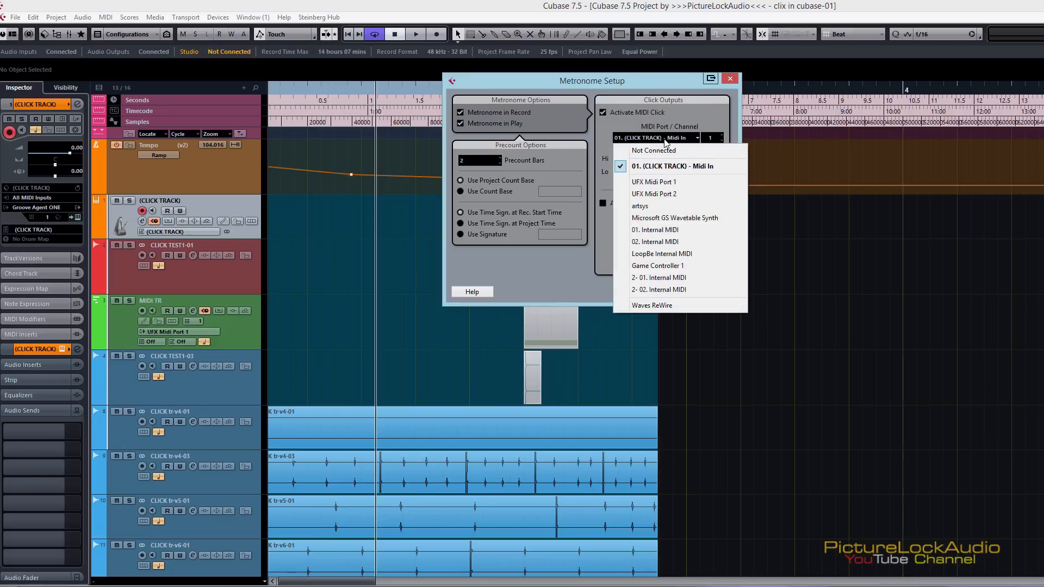
left_click(684, 167)
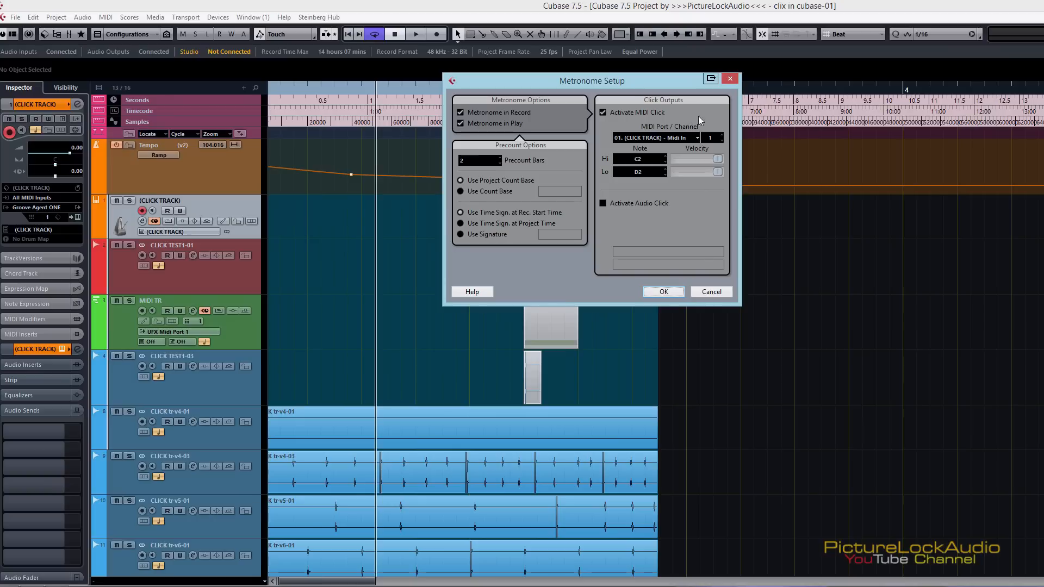
left_click(664, 156)
left_click(664, 156)
left_click(664, 156)
left_click(664, 156)
left_click(664, 161)
left_click(664, 161)
left_click(730, 79)
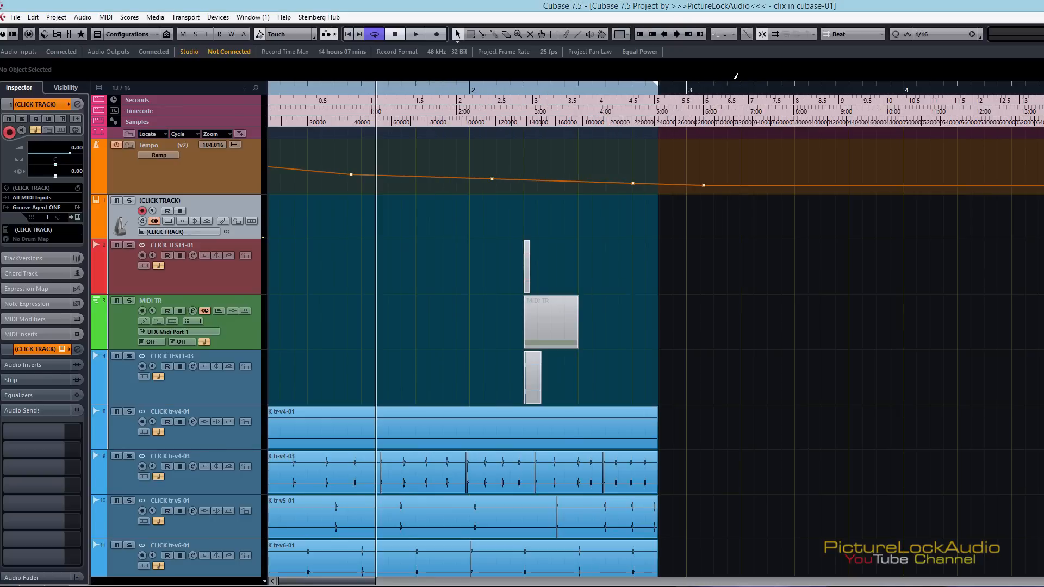